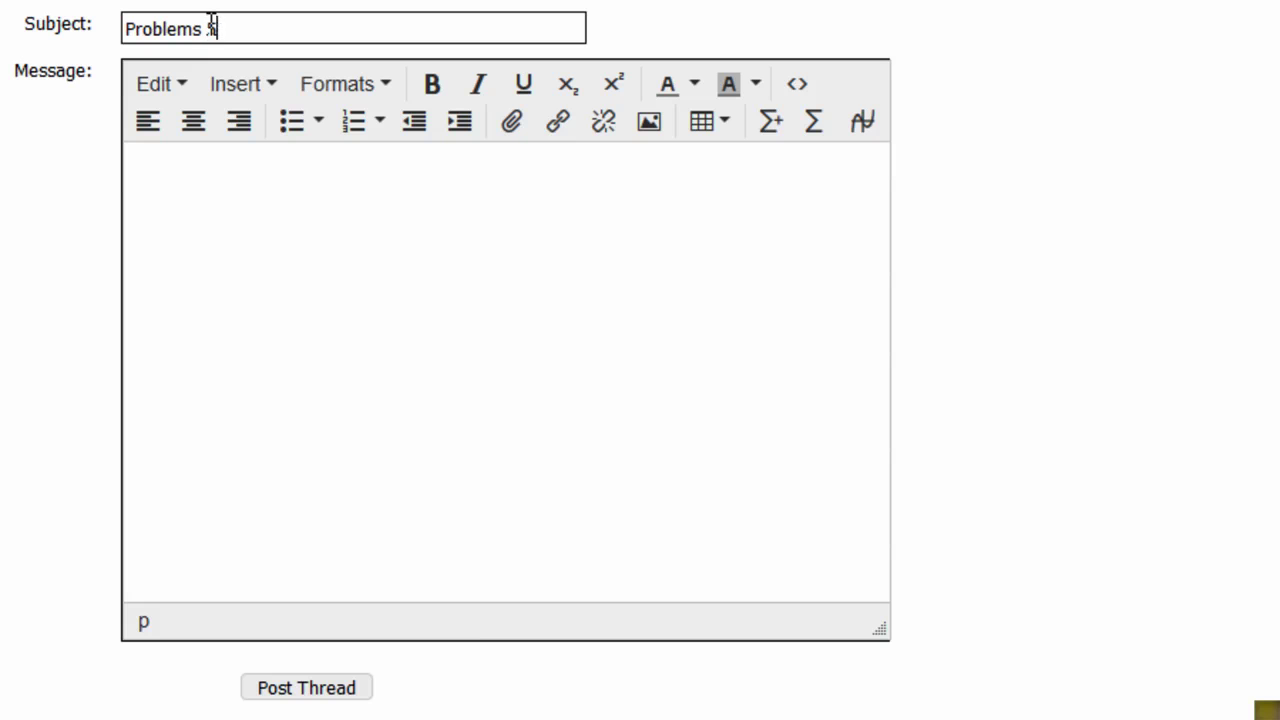
# Step: Complete the thread subject as "Problems 5 (Part A) and Problem 17 (Part B)"
pyautogui.write('Part A) an')
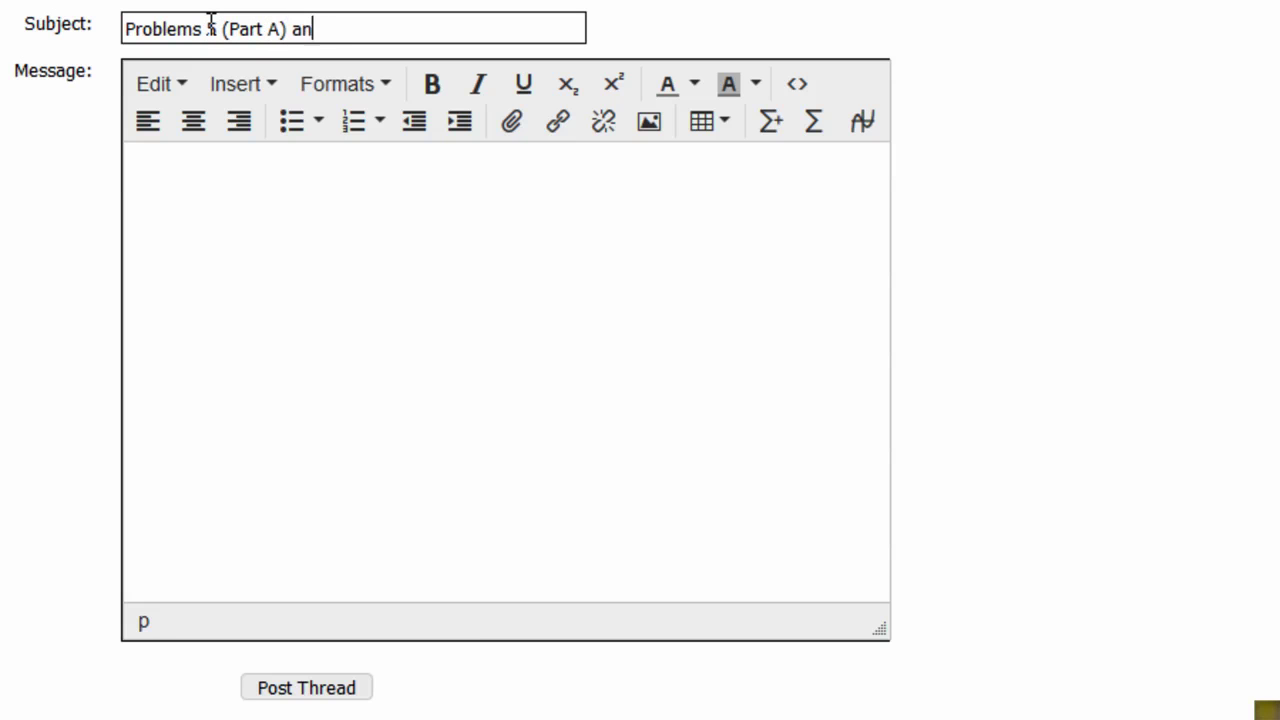
pyautogui.write('d Problem')
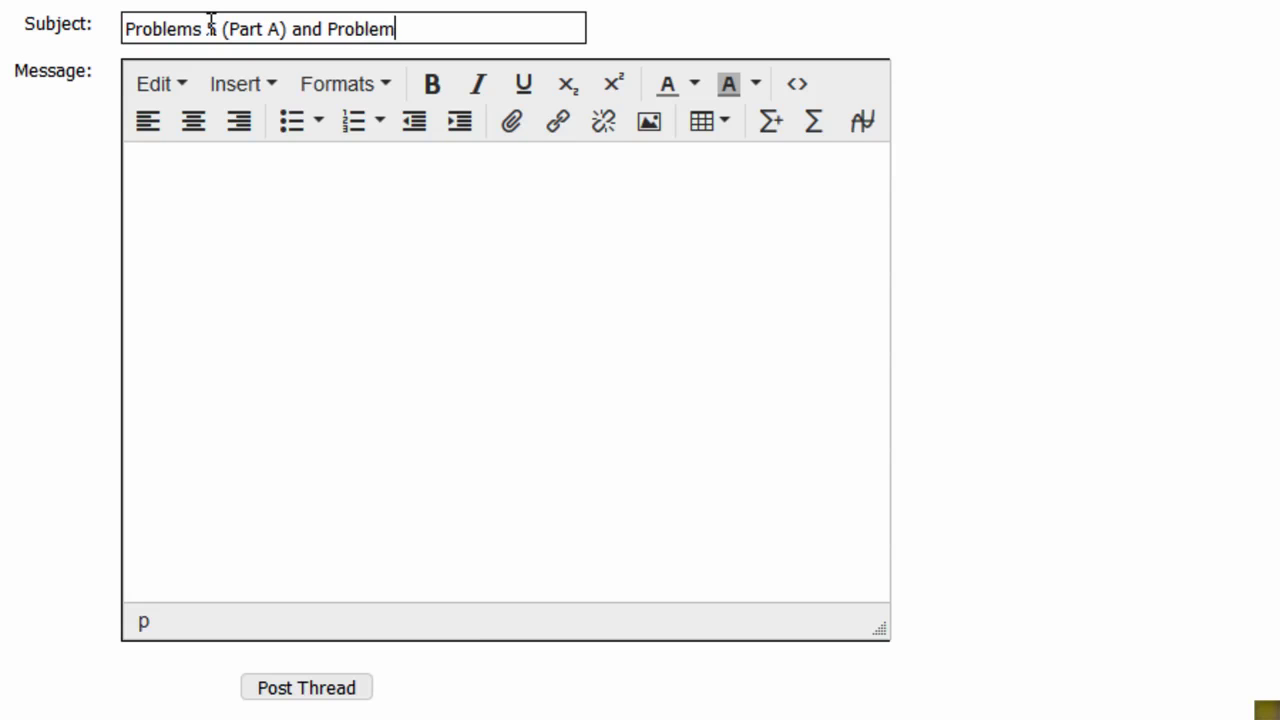
pyautogui.write(' 17 from')
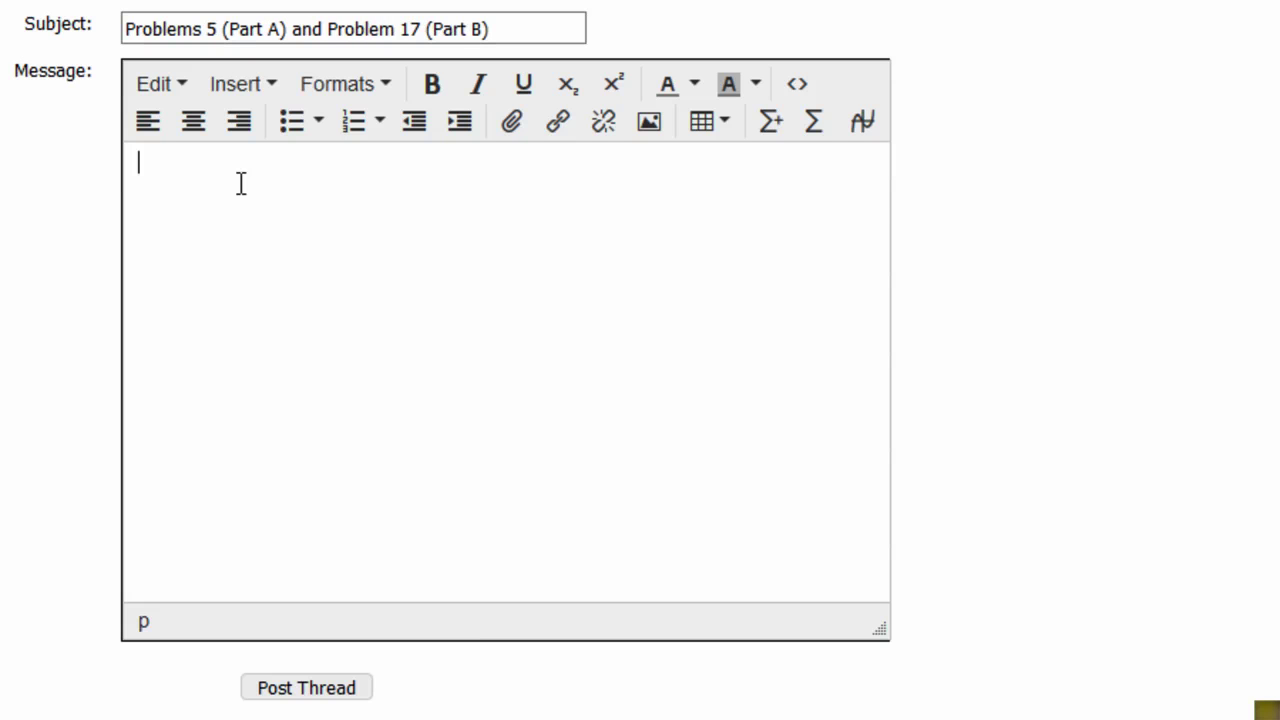
# Step: Begin the message body with the heading "Problem 5 (Part A):"
pyautogui.write('Problem 5')
pyautogui.write(' (Par')
pyautogui.write('t A')
pyautogui.write('):')
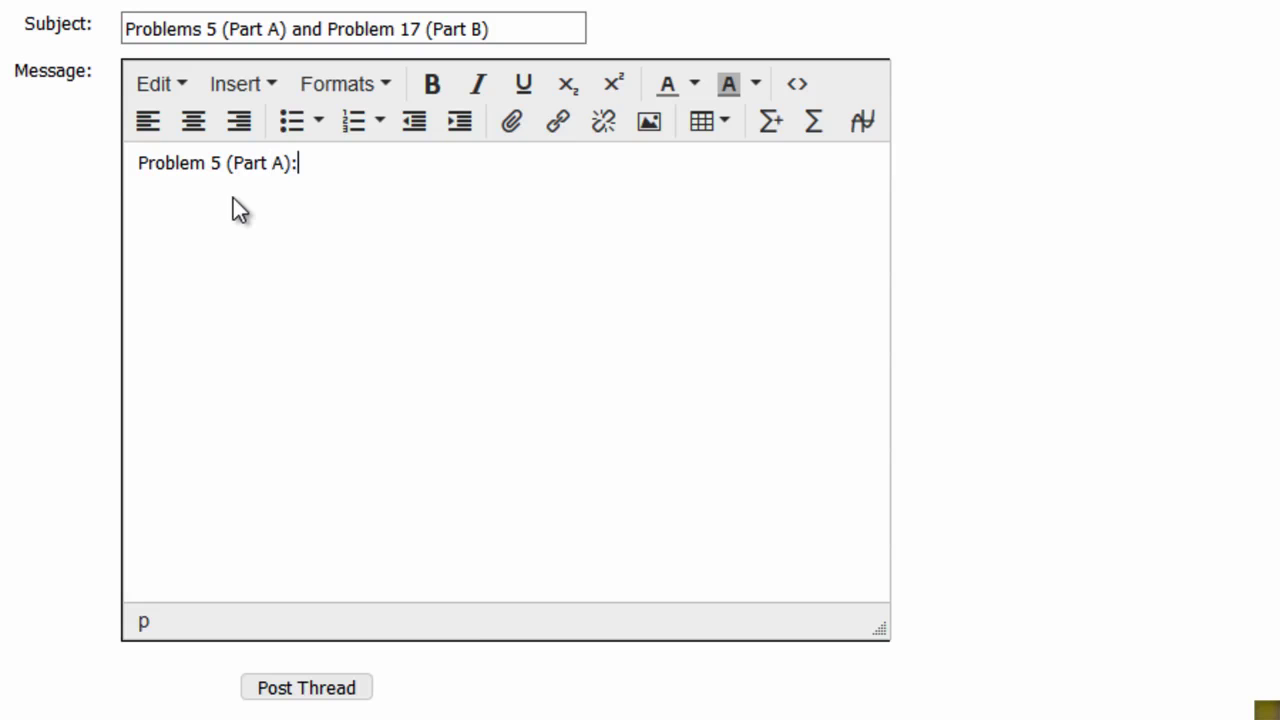
# Step: Start the expression on a new line below the heading with 30 followed by a division symbol
pyautogui.press('Return')
pyautogui.write('30')
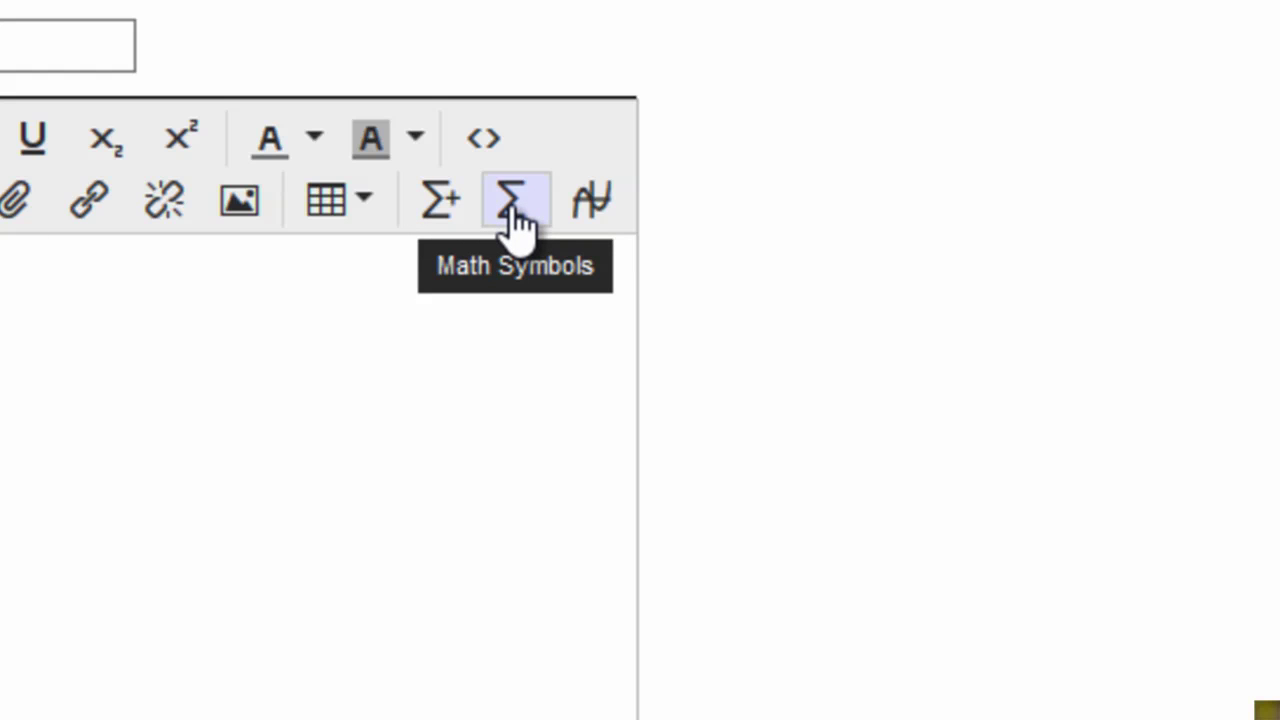
pyautogui.click(514, 222)
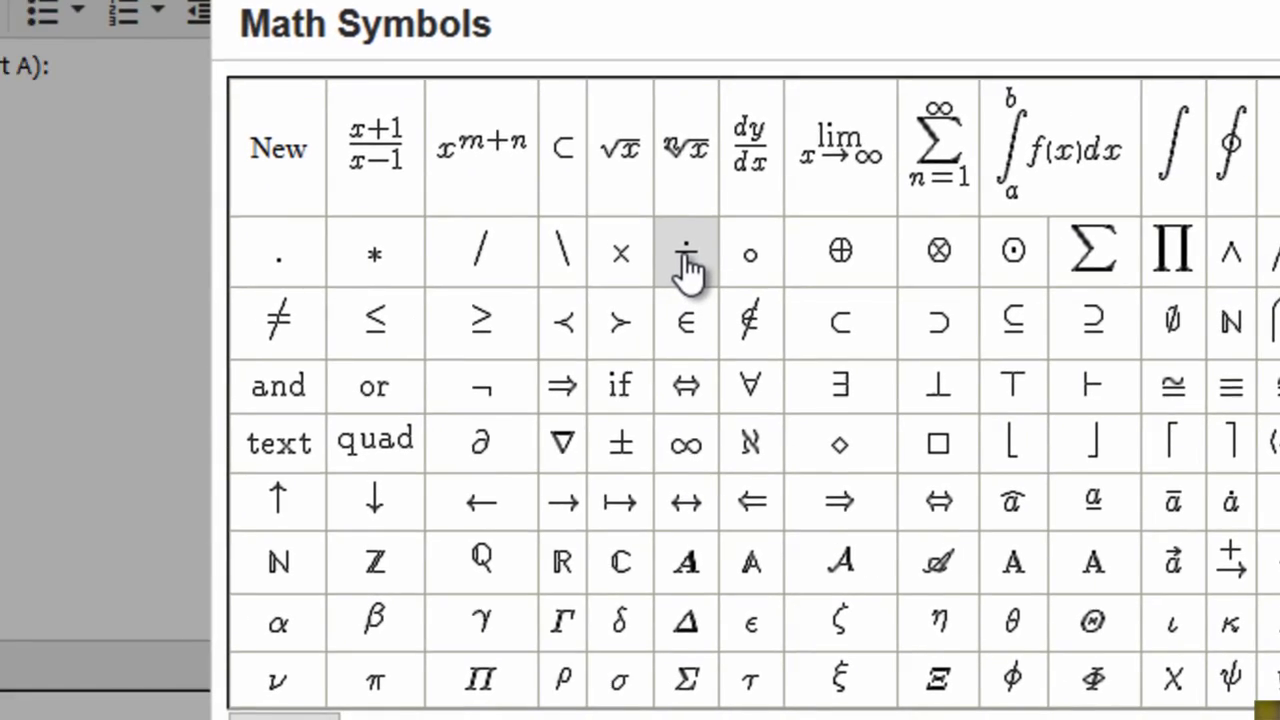
pyautogui.click(686, 268)
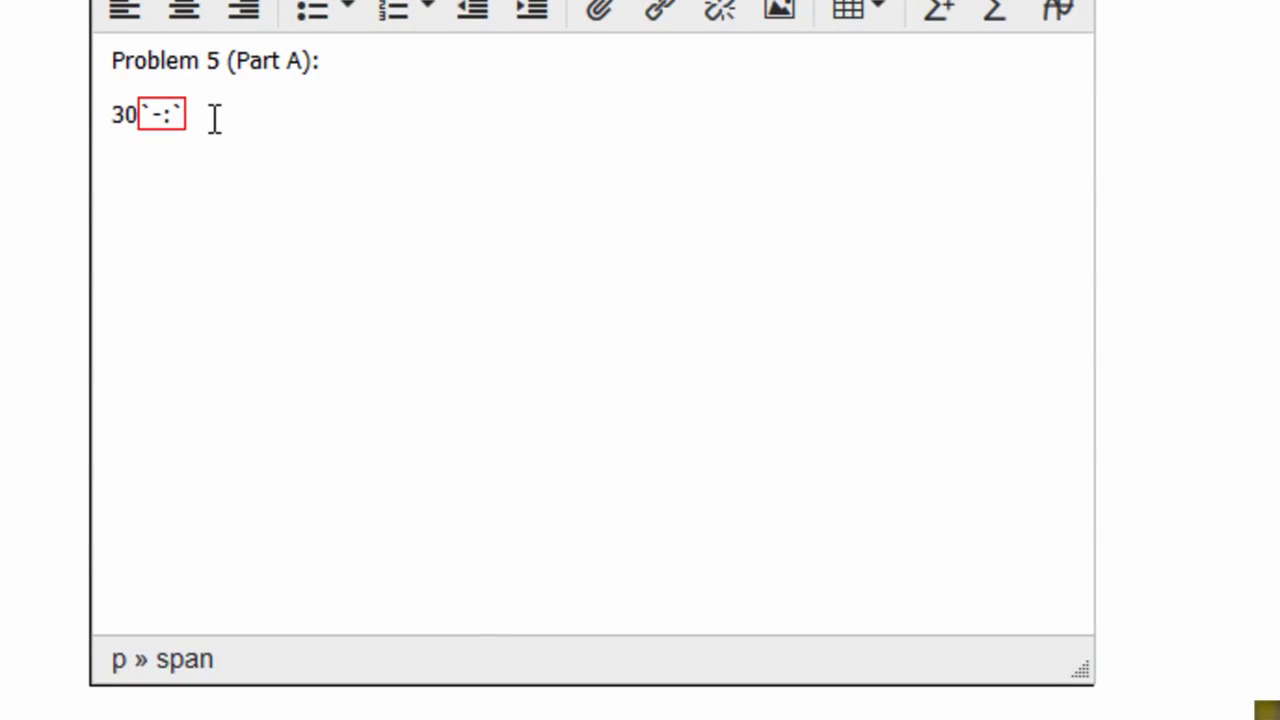
pyautogui.click(216, 118)
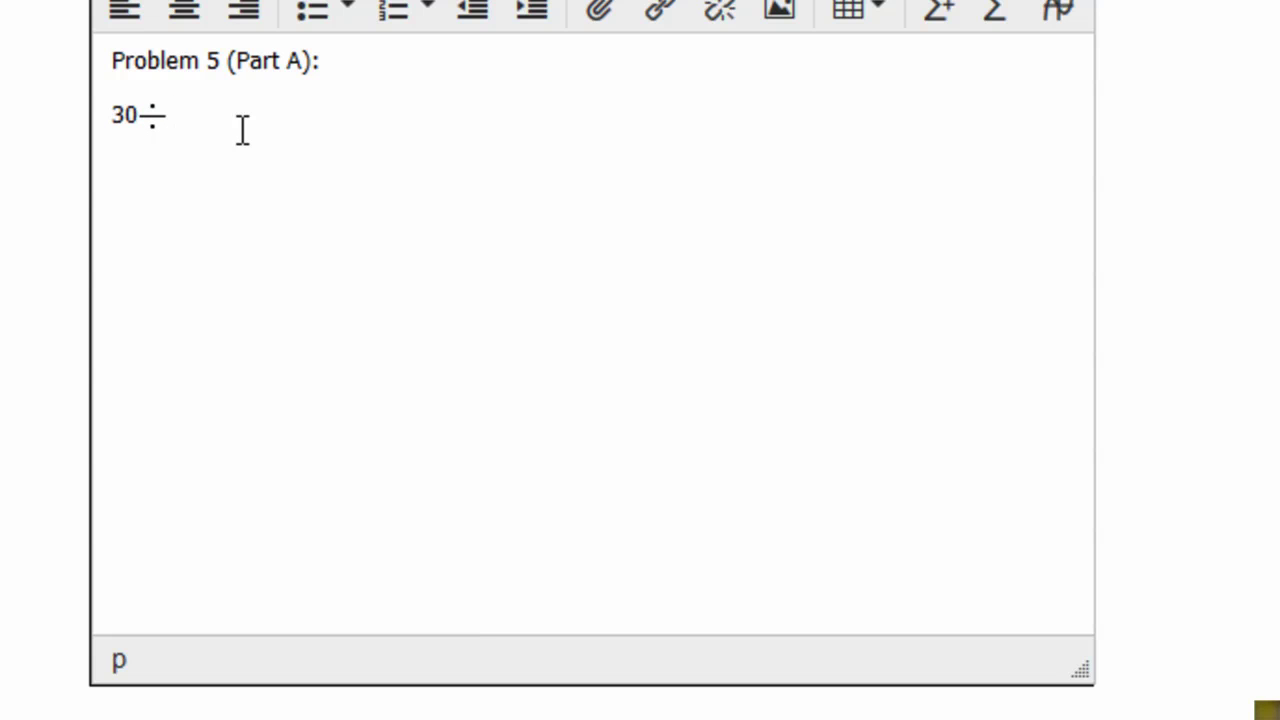
# Step: Extend the expression with an opening bracket, 5 and a multiplication dot symbol
pyautogui.write('[5')
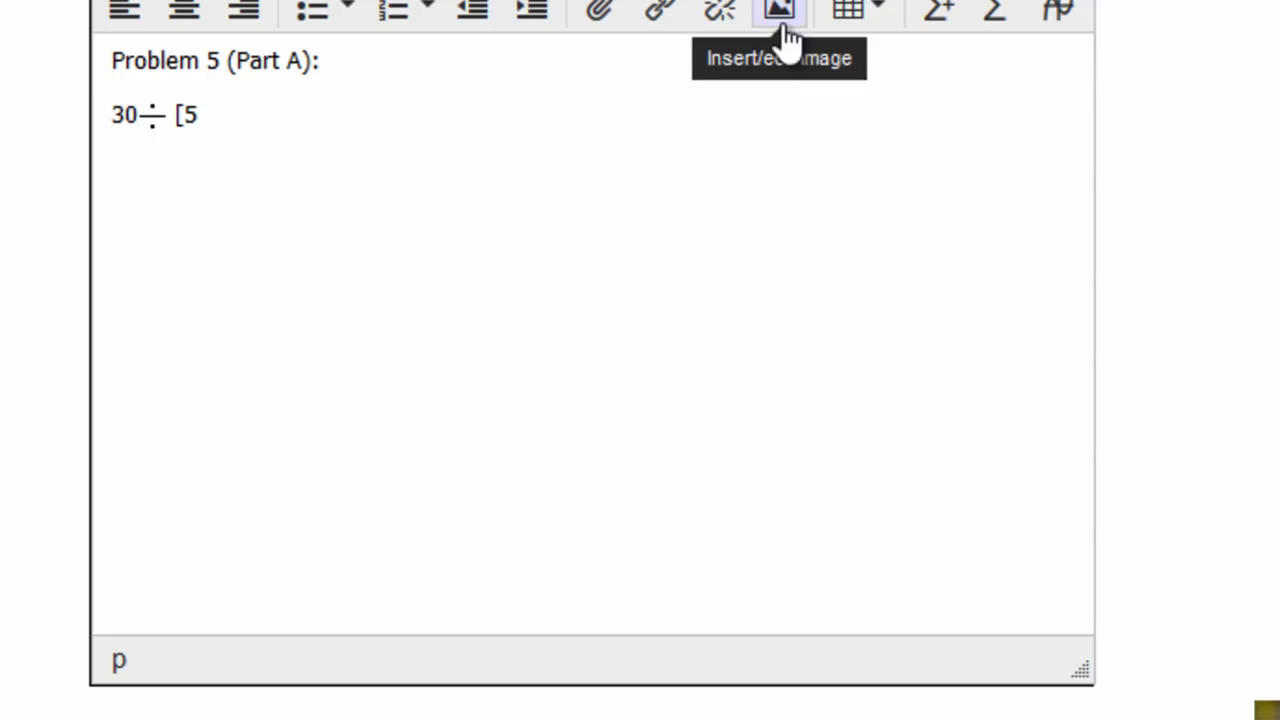
pyautogui.scroll(1, 960, 50)
pyautogui.click(996, 70)
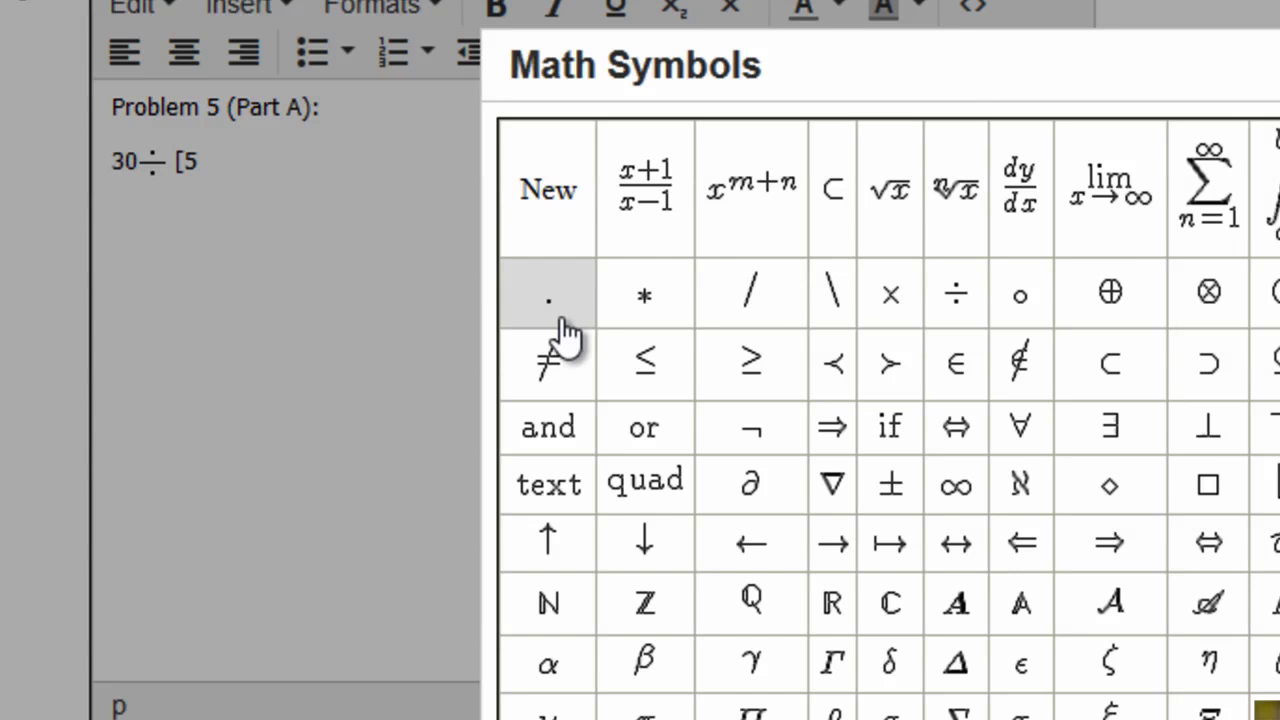
pyautogui.click(558, 316)
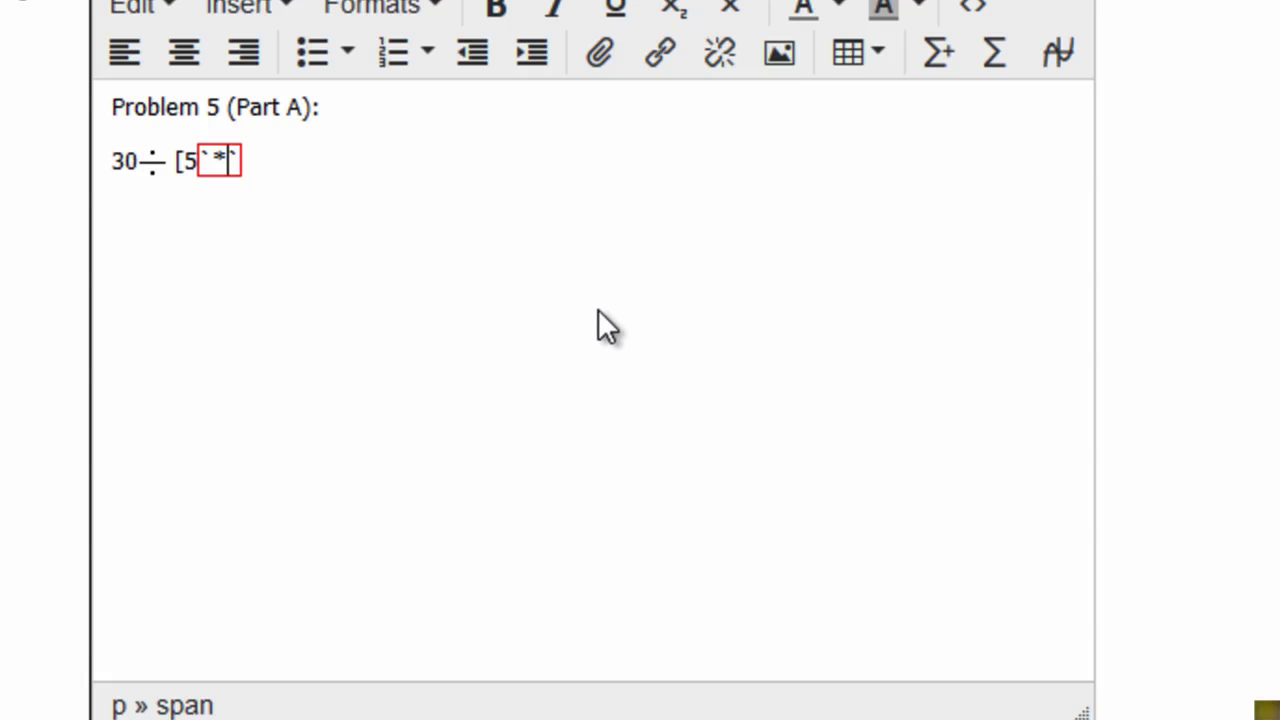
pyautogui.click(290, 160)
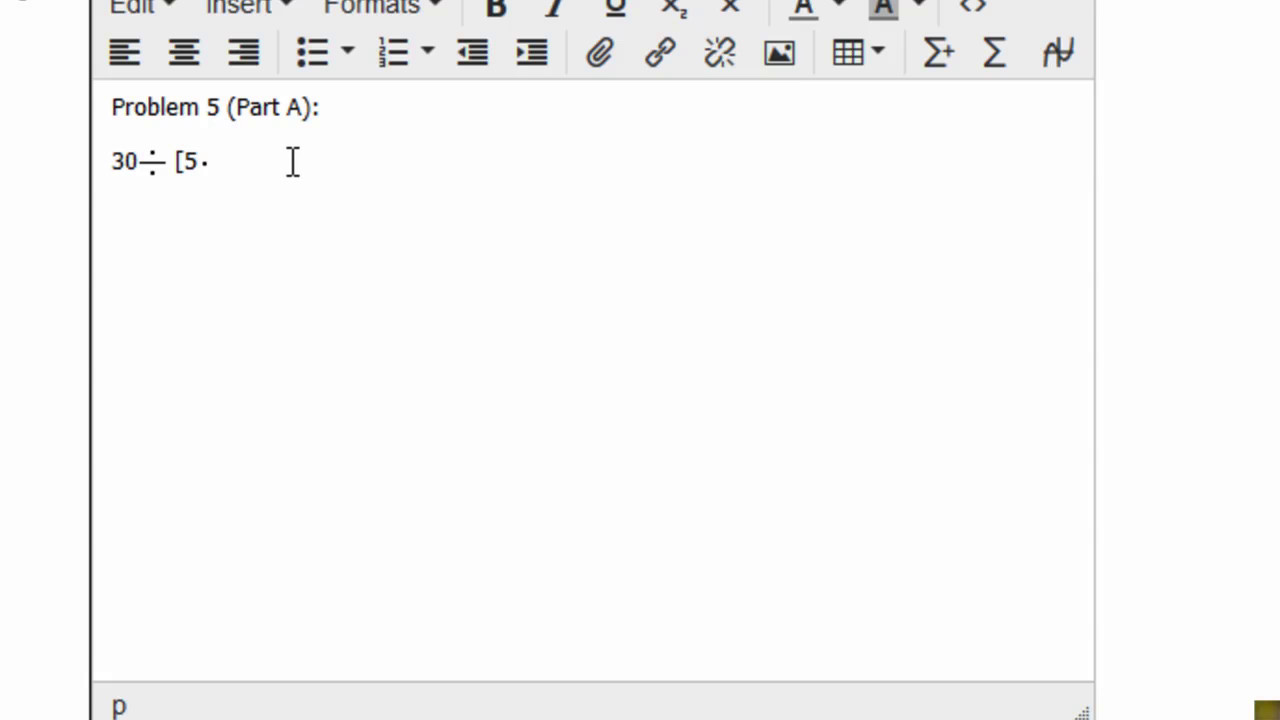
# Step: Continue the expression with "(-18" followed by a division symbol
pyautogui.write('(-18')
pyautogui.click(1003, 68)
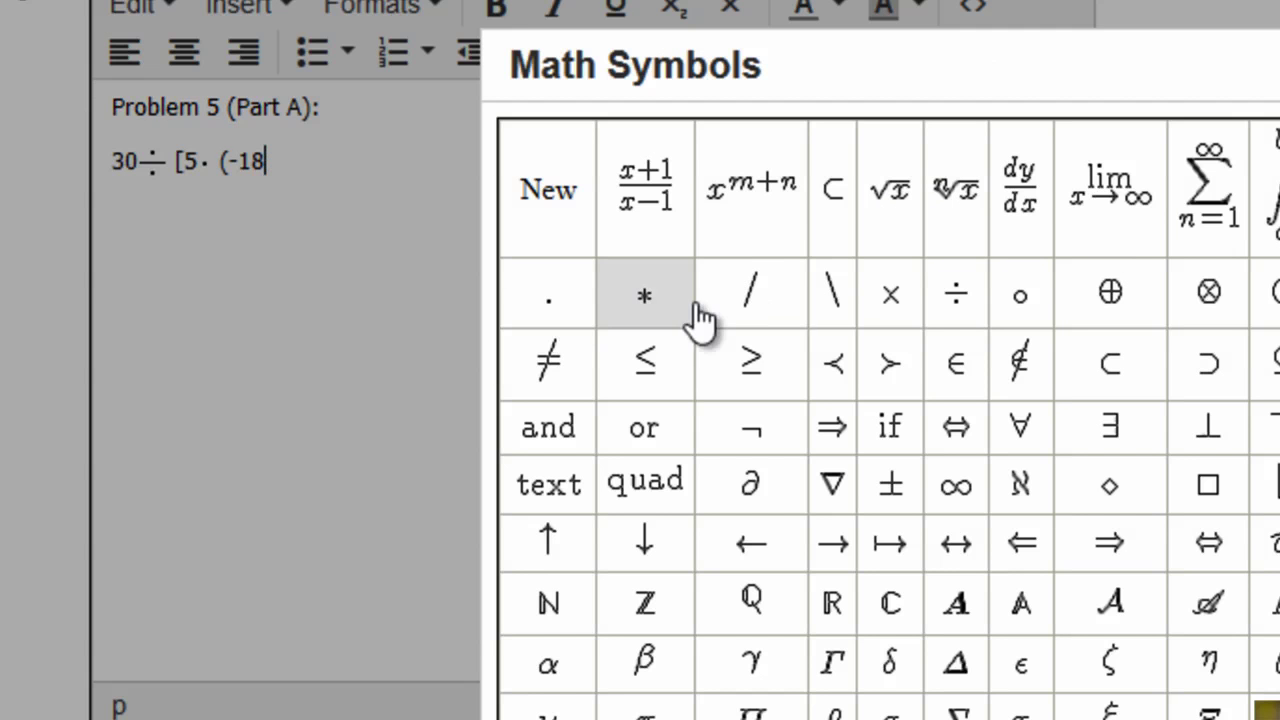
pyautogui.click(966, 313)
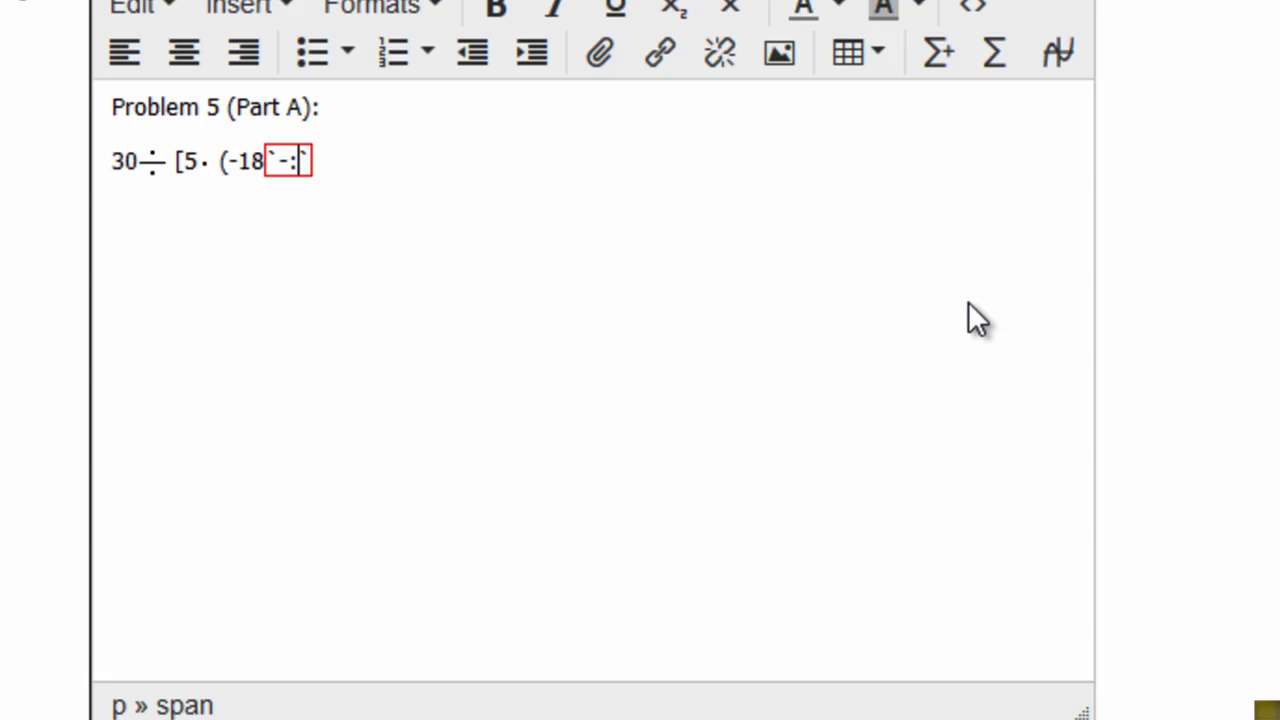
pyautogui.click(371, 170)
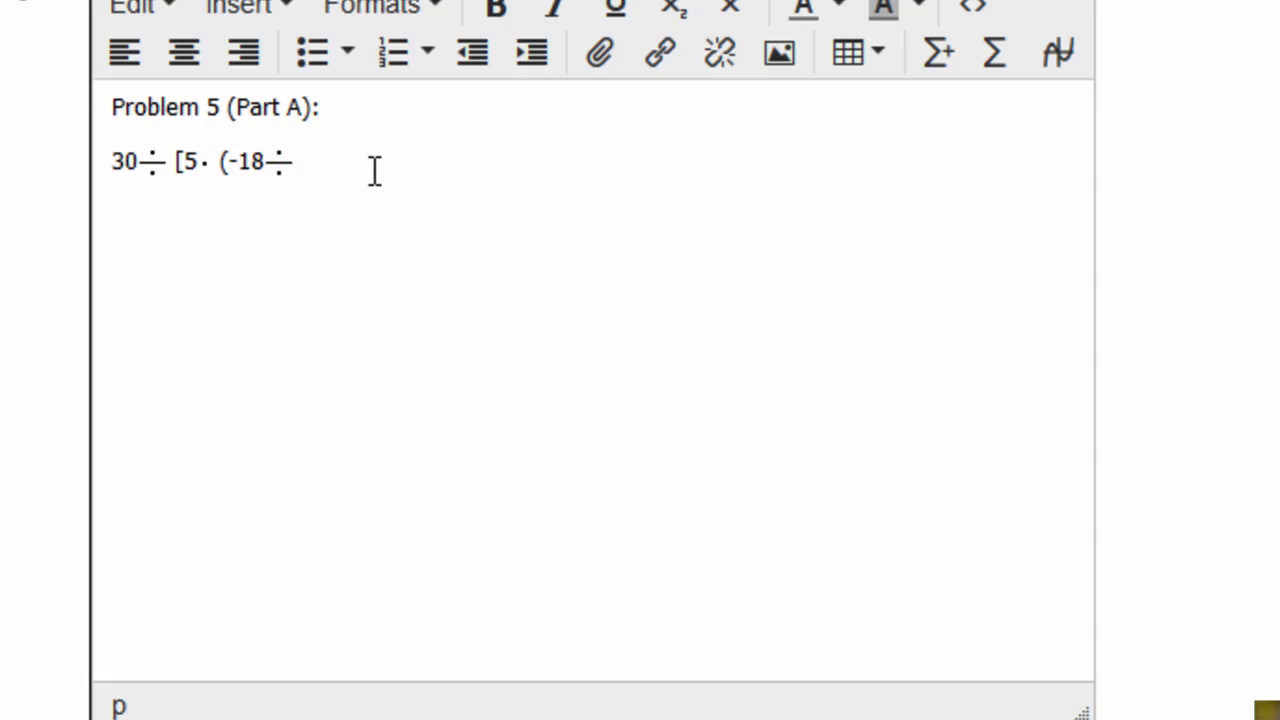
# Step: Finish the expression with (-3) raised to a superscript 2, then the closing parenthesis and bracket
pyautogui.write('(-3)')
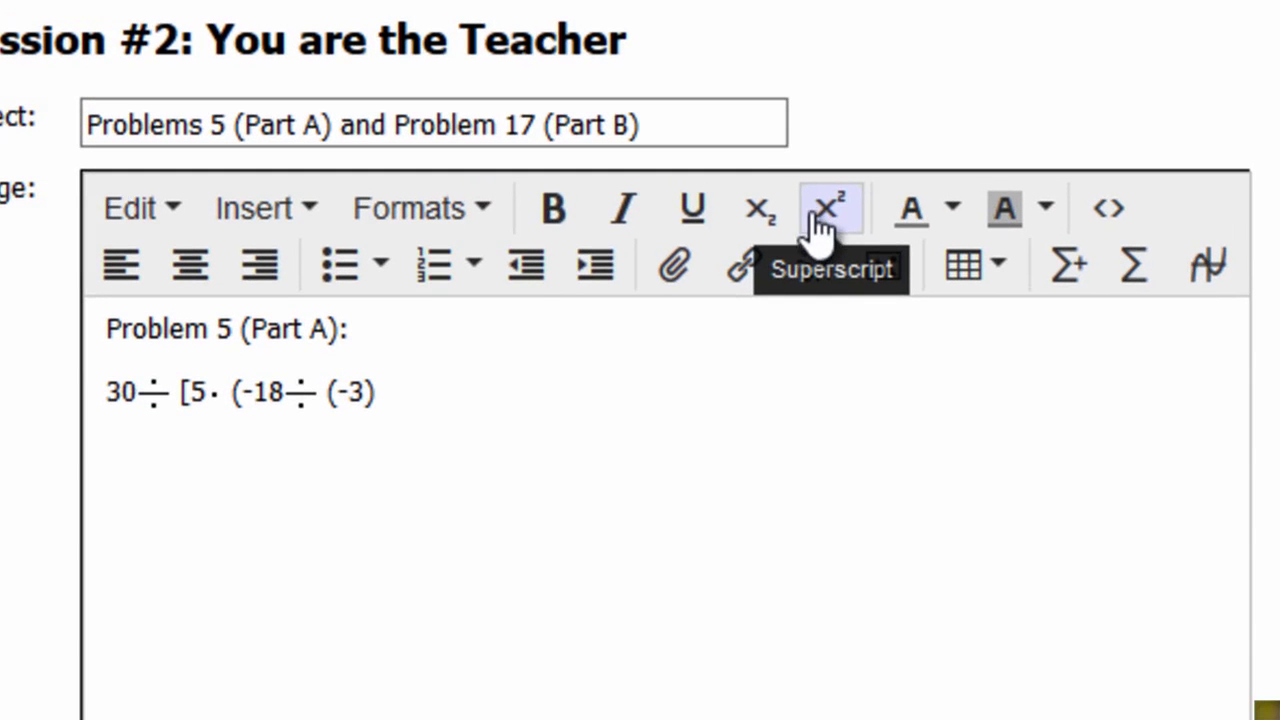
pyautogui.click(822, 226)
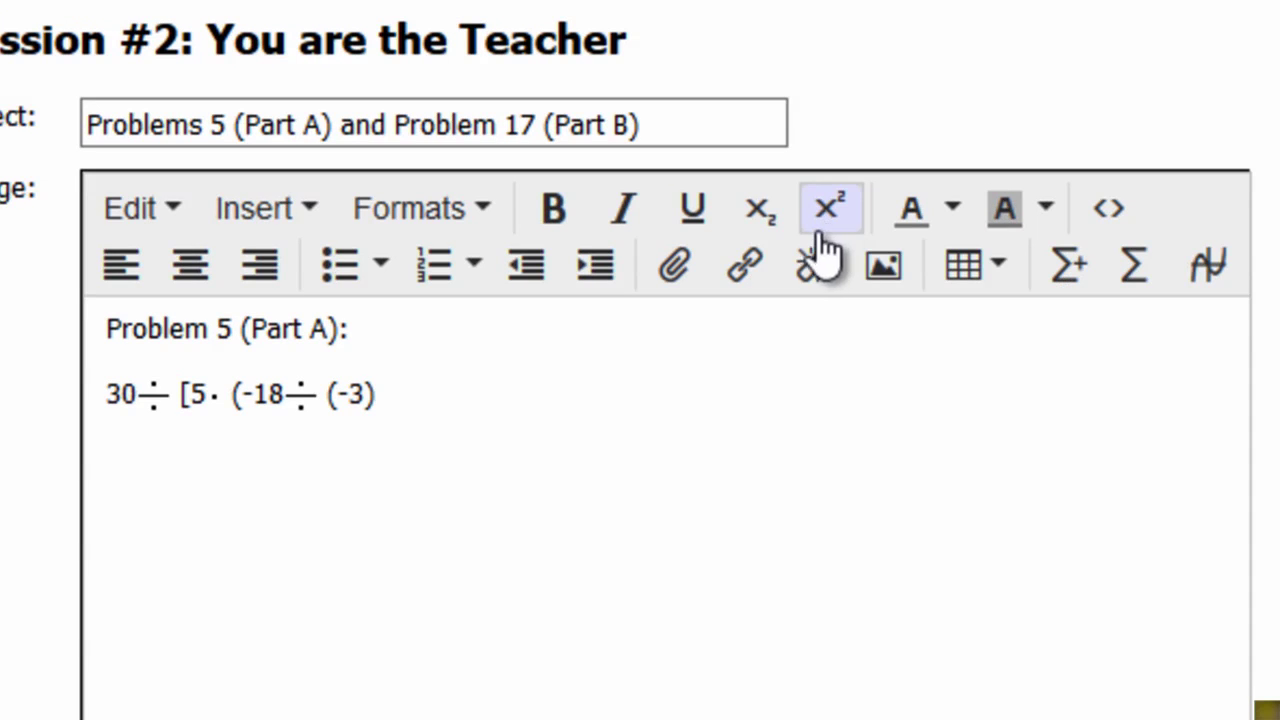
pyautogui.write('2')
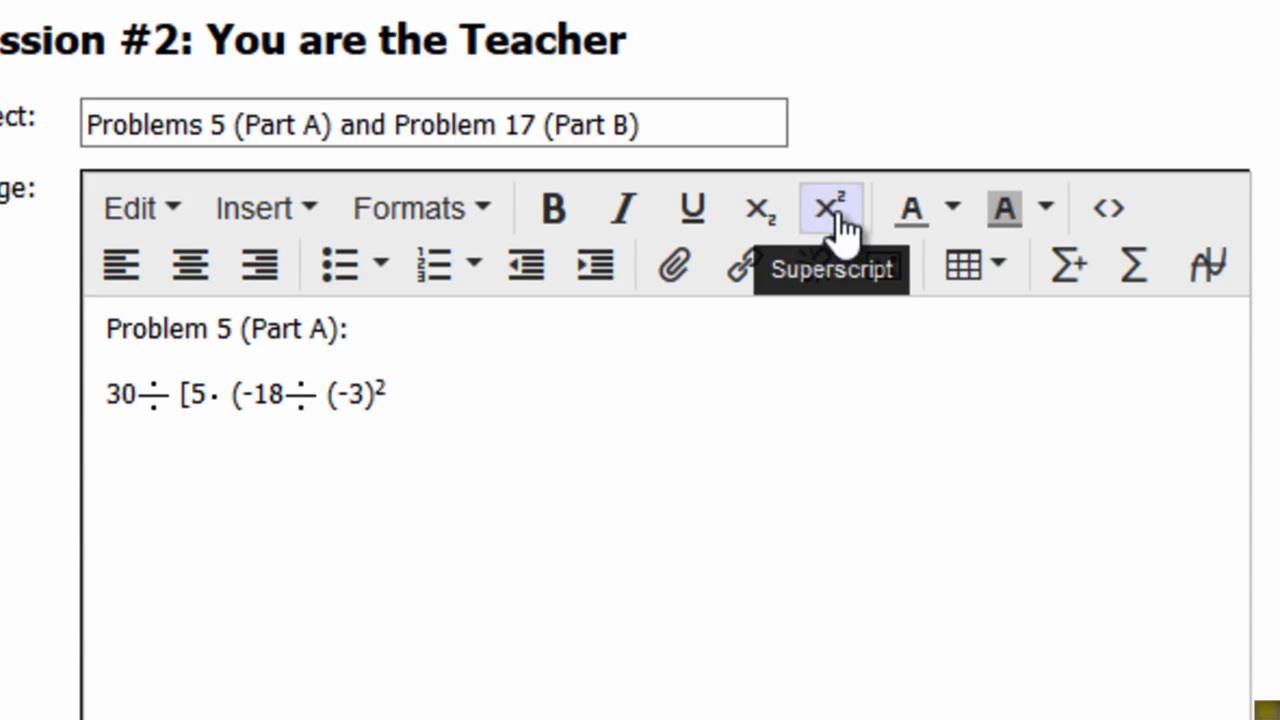
pyautogui.click(838, 214)
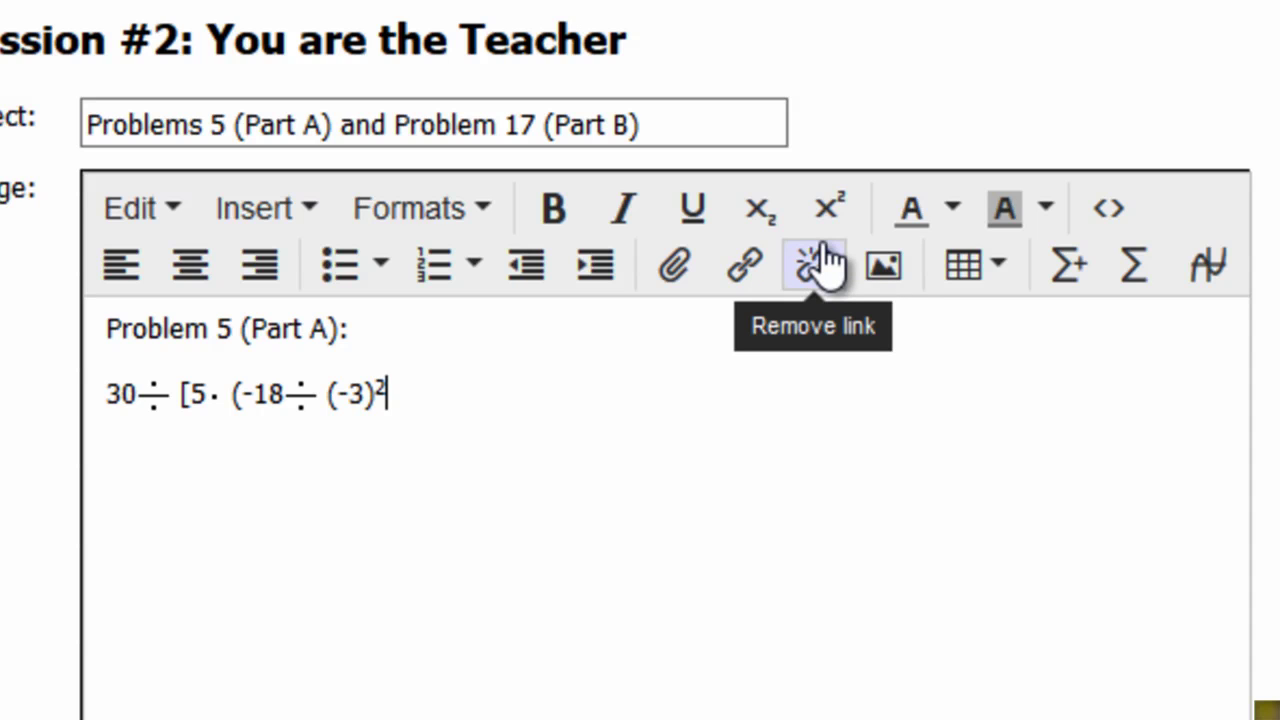
pyautogui.write(')')
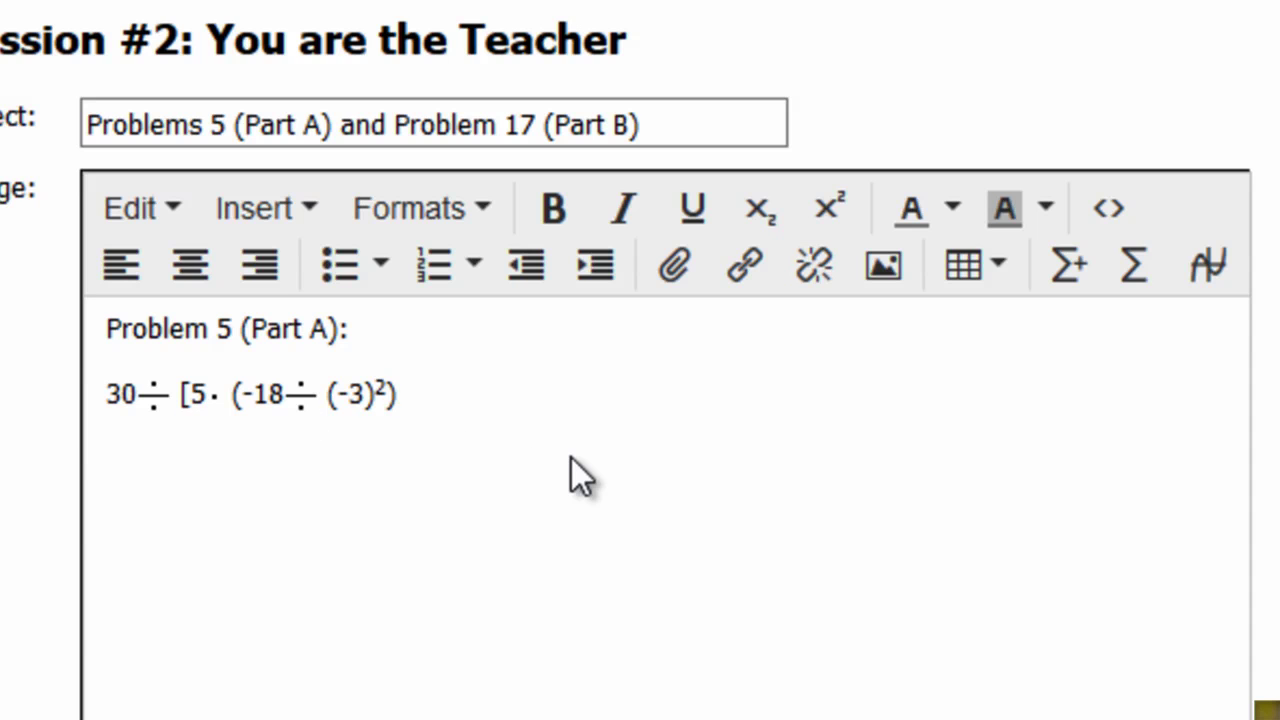
pyautogui.write(']')
# Step: Begin an explanation on a new line below the expression with "According to the order of operations"
pyautogui.press('Return')
pyautogui.write('Aco')
pyautogui.press('BackSpace')
pyautogui.write('cording to the')
pyautogui.press('BackSpace')
pyautogui.press('BackSpace')
pyautogui.press('BackSpace')
pyautogui.write('to the or')
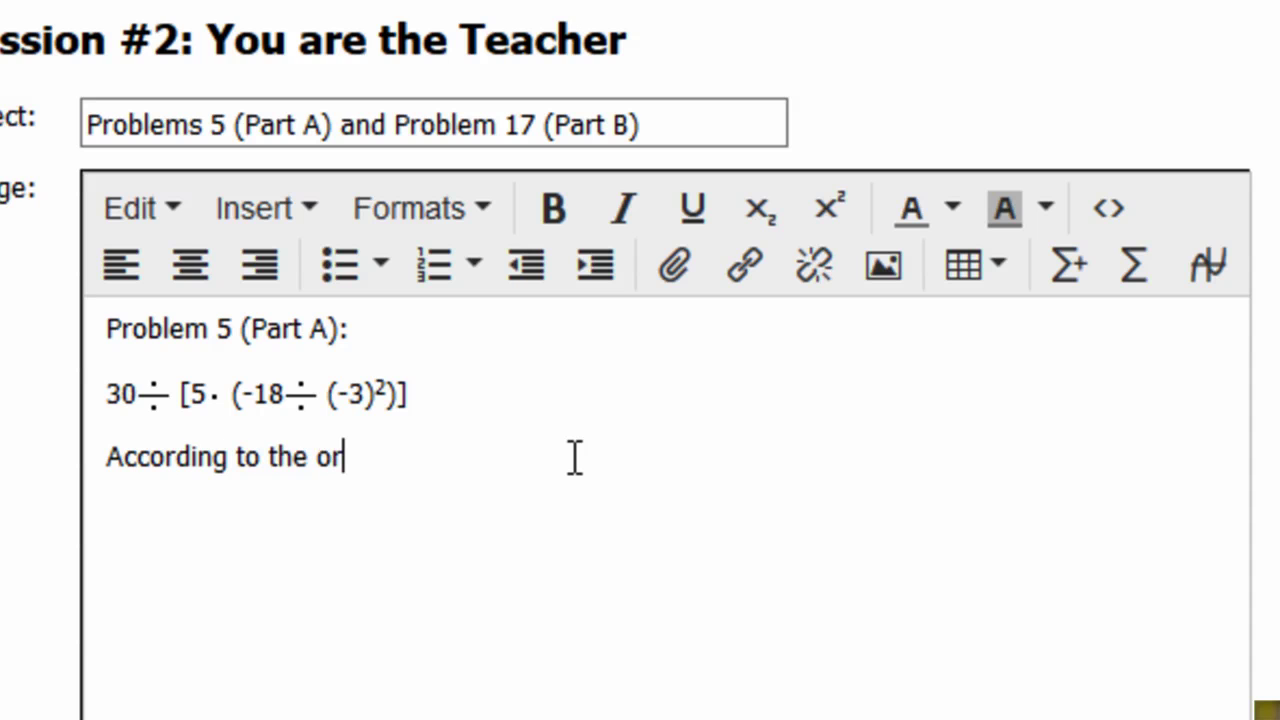
pyautogui.write('der of operations')
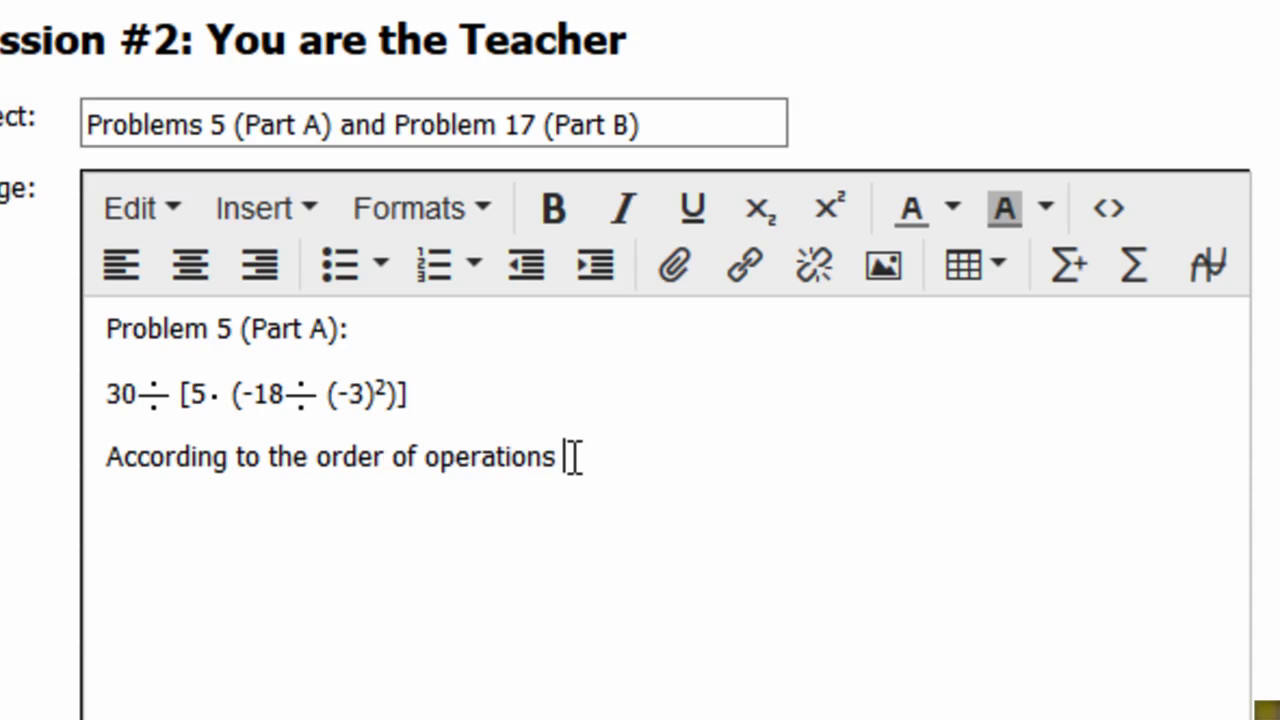
# Step: Continue the explanation with ", I need to simplify inside the inner most parentheses first"
pyautogui.press('BackSpace')
pyautogui.write(', I need ')
pyautogui.write('to simpligy')
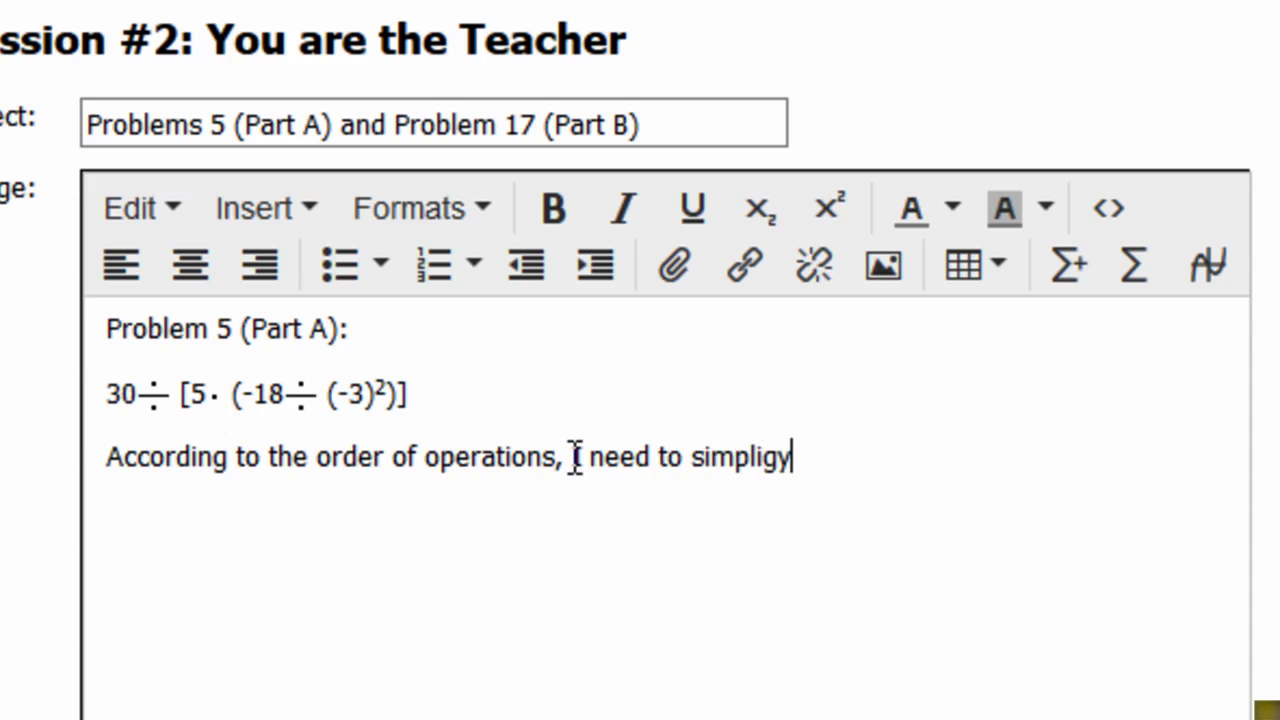
pyautogui.press('BackSpace')
pyautogui.press('BackSpace')
pyautogui.write('fy insid')
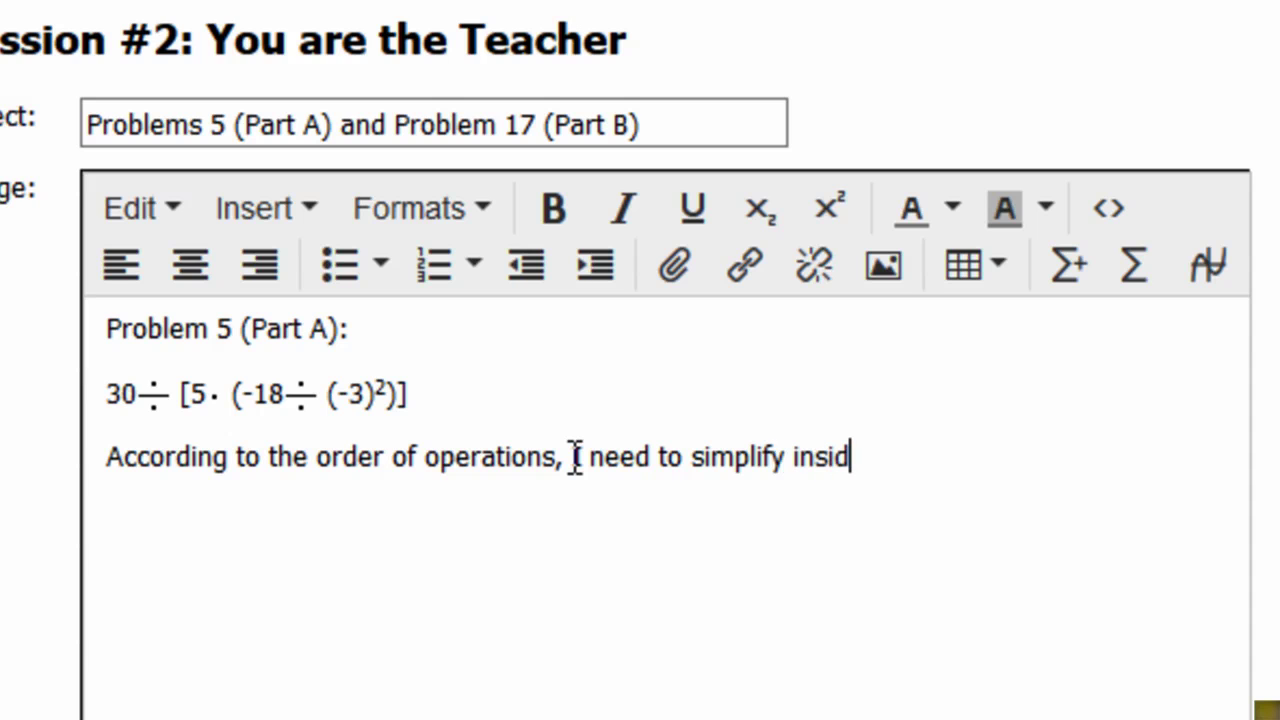
pyautogui.write('e the inn')
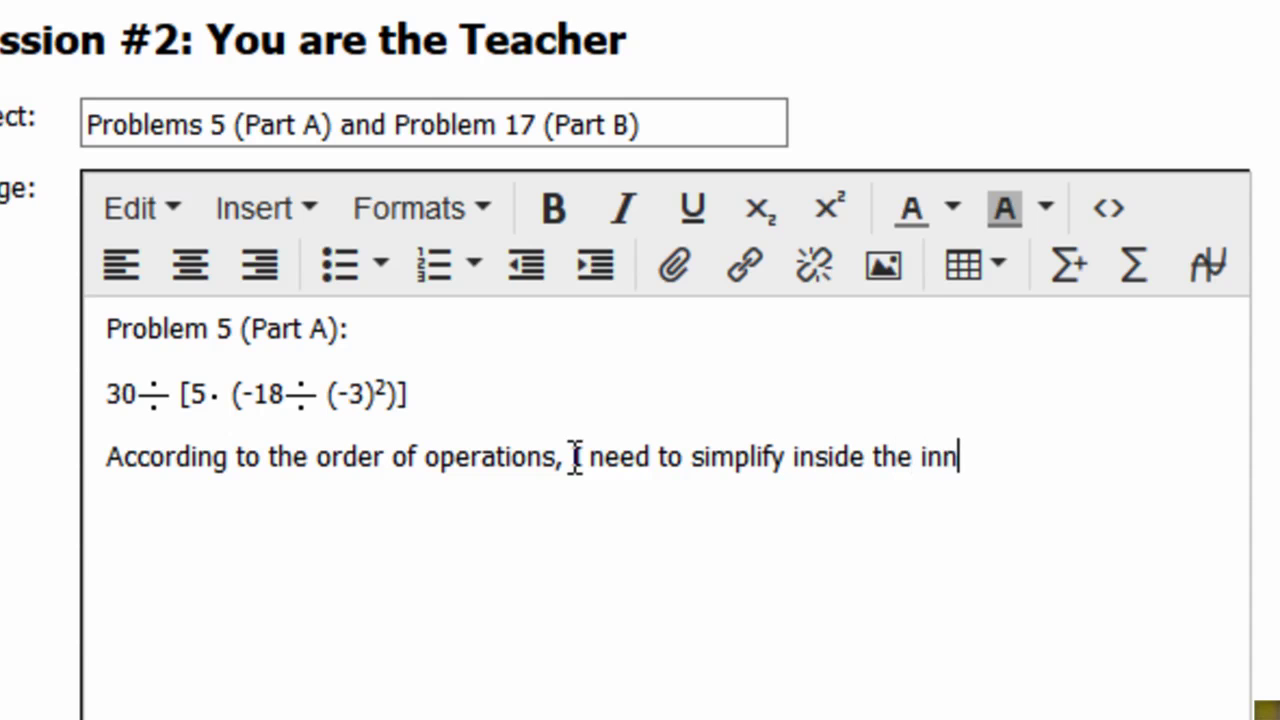
pyautogui.write('er most parenthese')
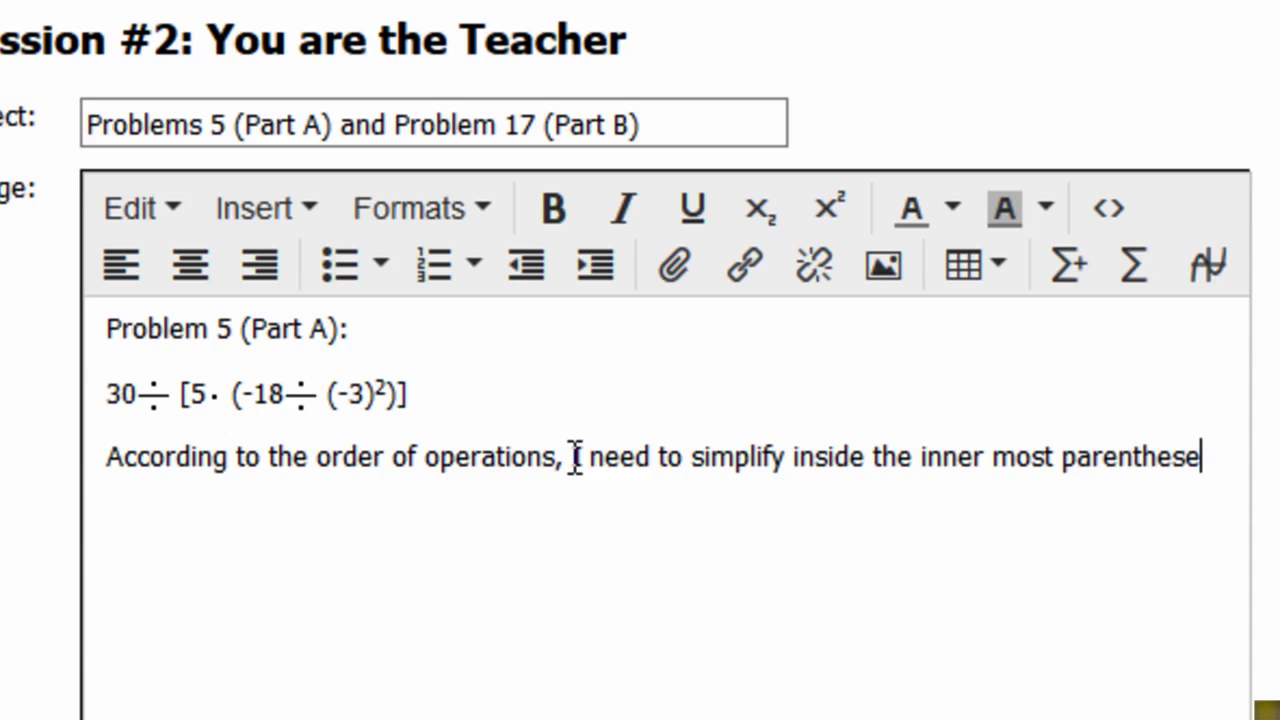
pyautogui.write('s first.')
# Step: Extend the explanation with "which is the" and start a new line below it
pyautogui.press('BackSpace')
pyautogui.press('BackSpace')
pyautogui.write('which is ')
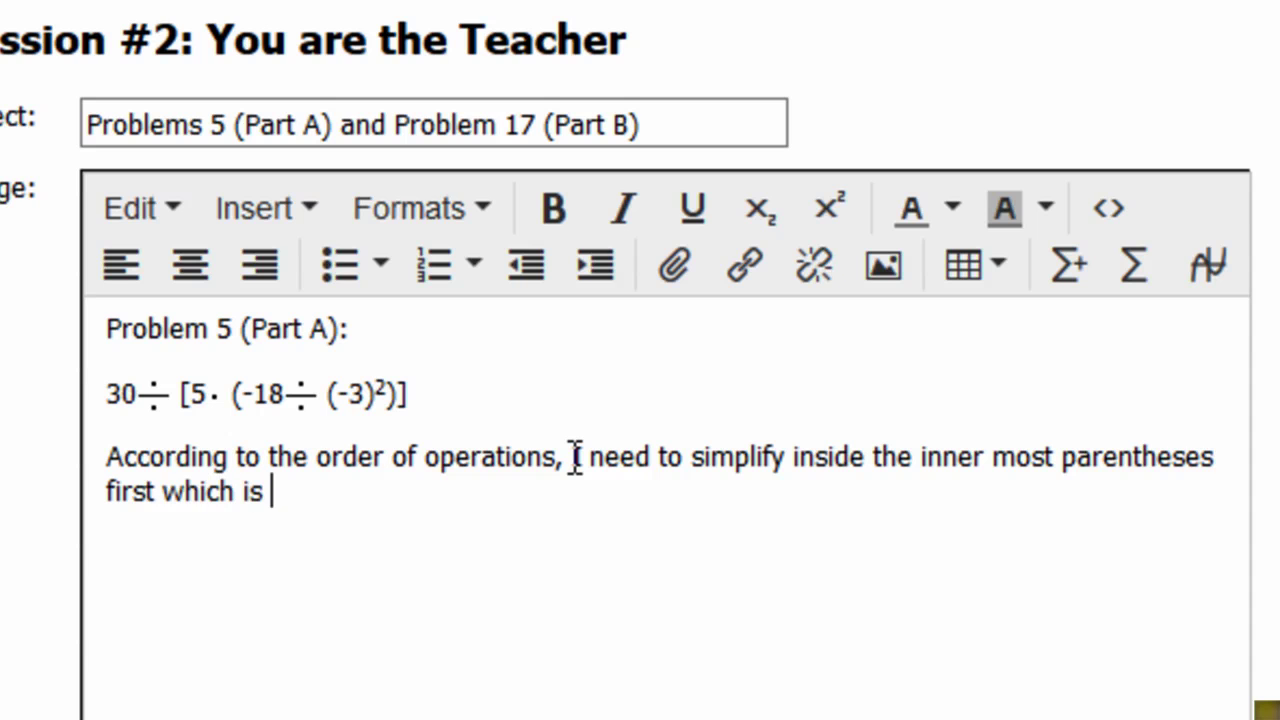
pyautogui.write('the')
pyautogui.press('Return')
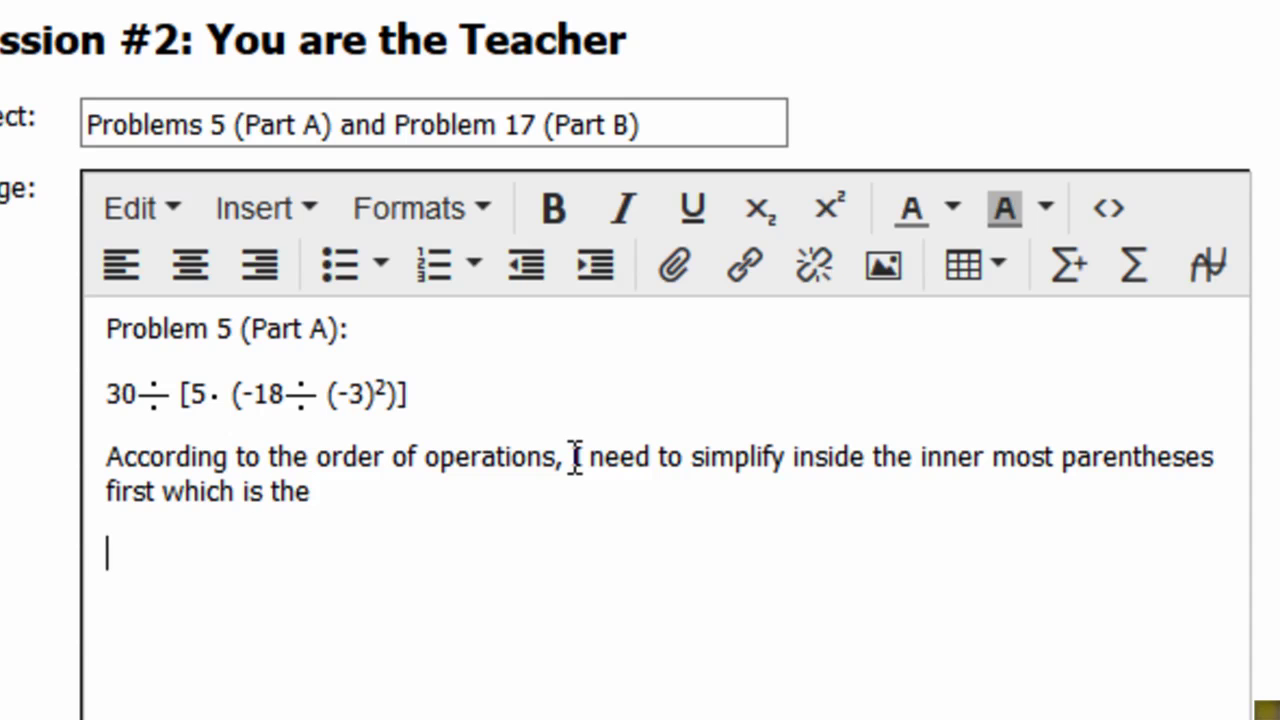
pyautogui.write('-18')
pyautogui.press('BackSpace')
pyautogui.press('BackSpace')
pyautogui.press('BackSpace')
# Step: Copy -18÷(-3)² from inside the expression's parentheses onto the empty line below the explanation
pyautogui.moveTo(386, 394); pyautogui.dragTo(249, 410)
pyautogui.hotkey('ctrl', 'c')
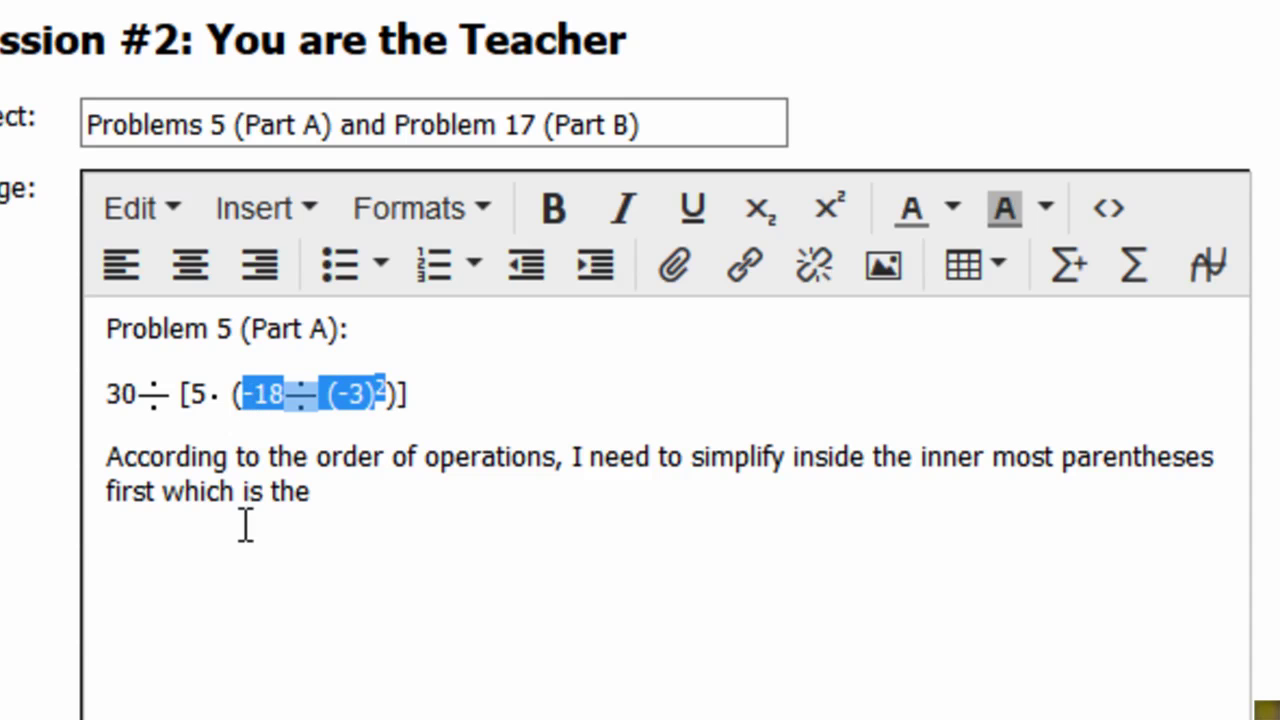
pyautogui.click(129, 558)
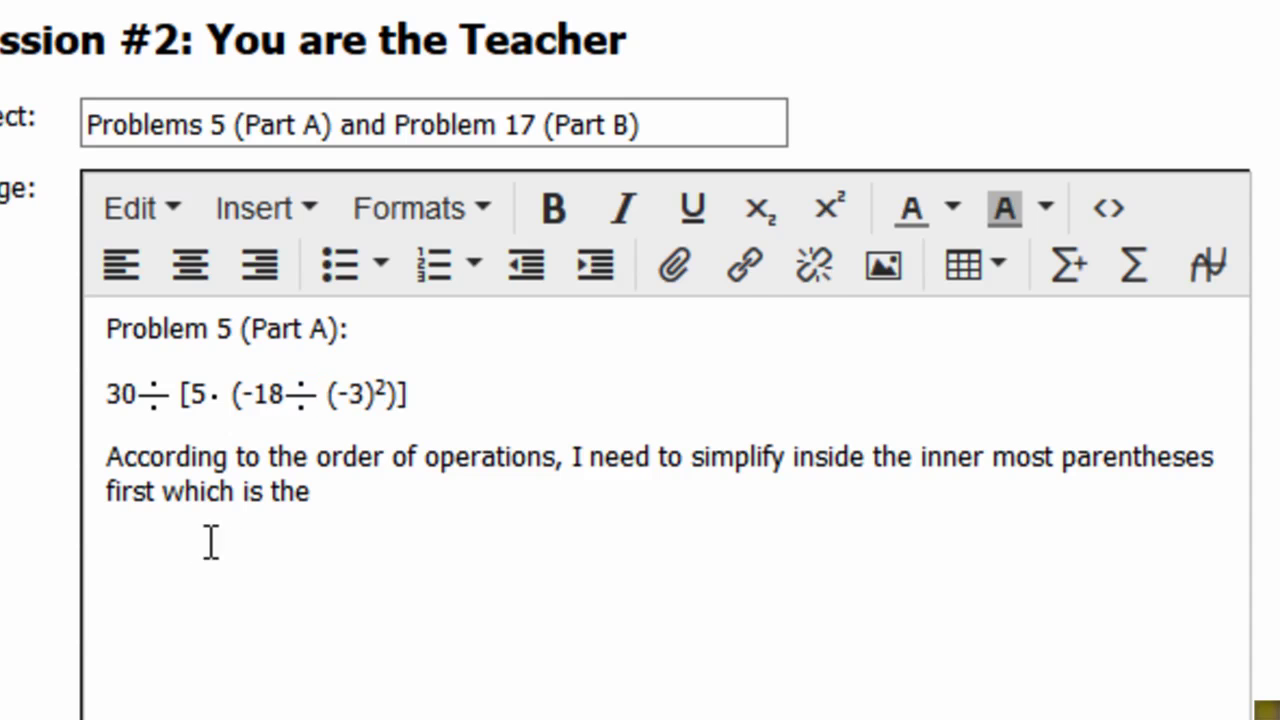
pyautogui.hotkey('ctrl', 'v')
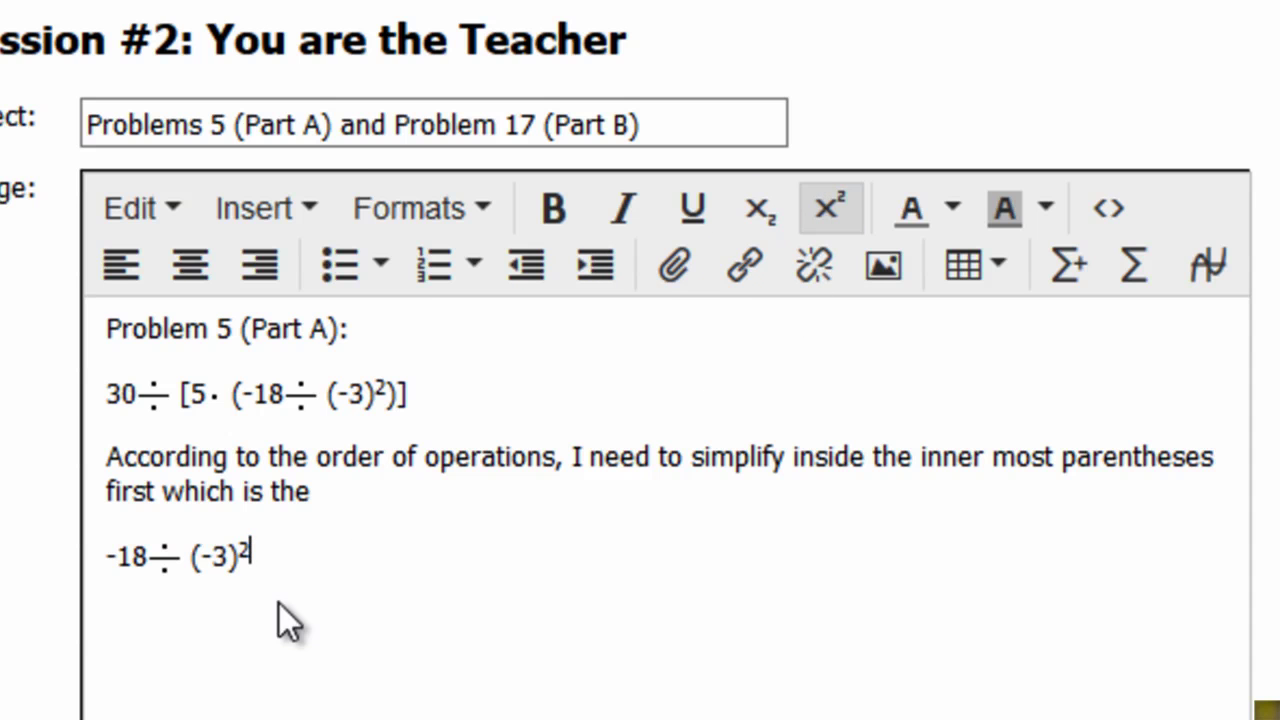
# Step: Add a new line below the copied -18÷(-3)² and turn superscript formatting off
pyautogui.click(135, 645)
pyautogui.click(318, 560)
pyautogui.press('Return')
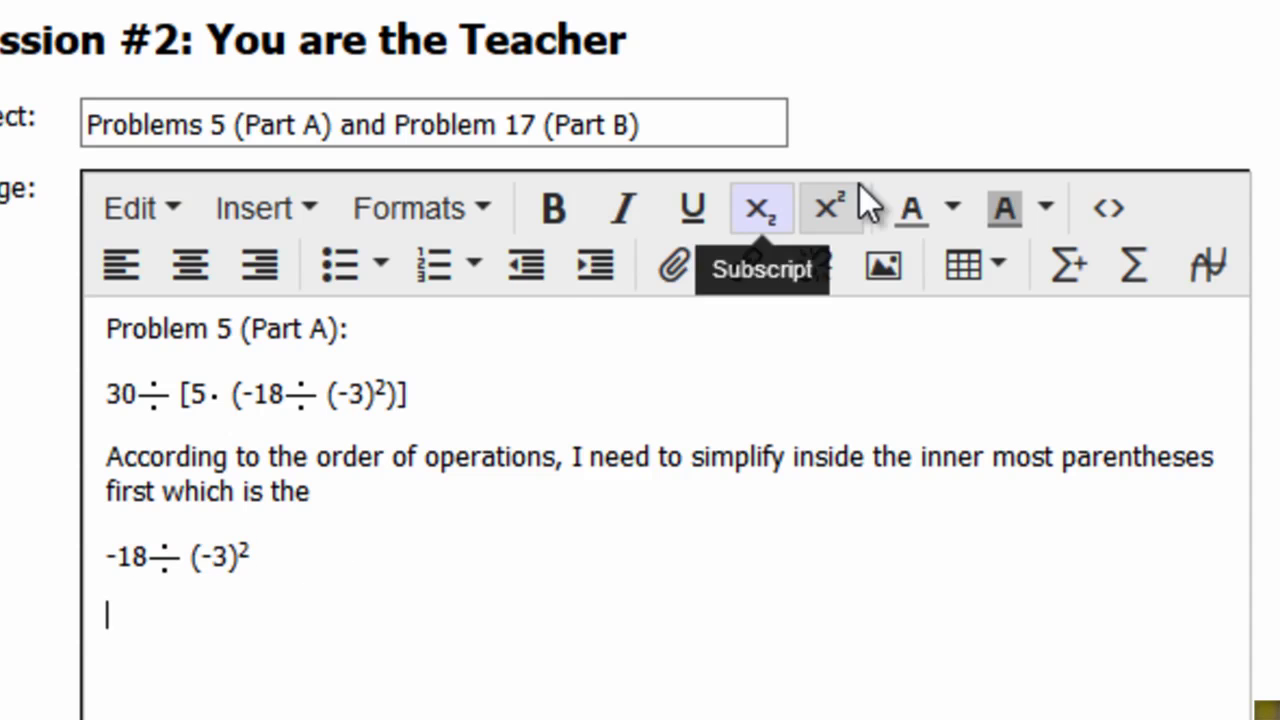
pyautogui.click(840, 215)
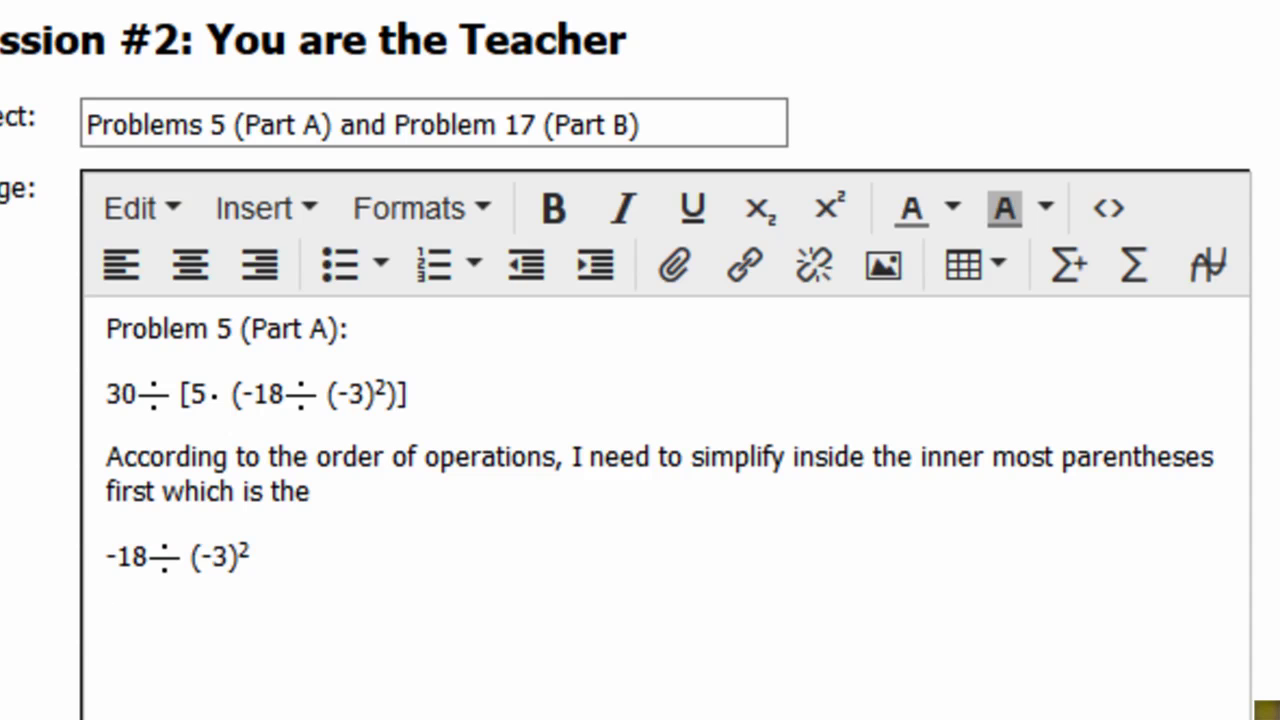
pyautogui.write('(-3)')
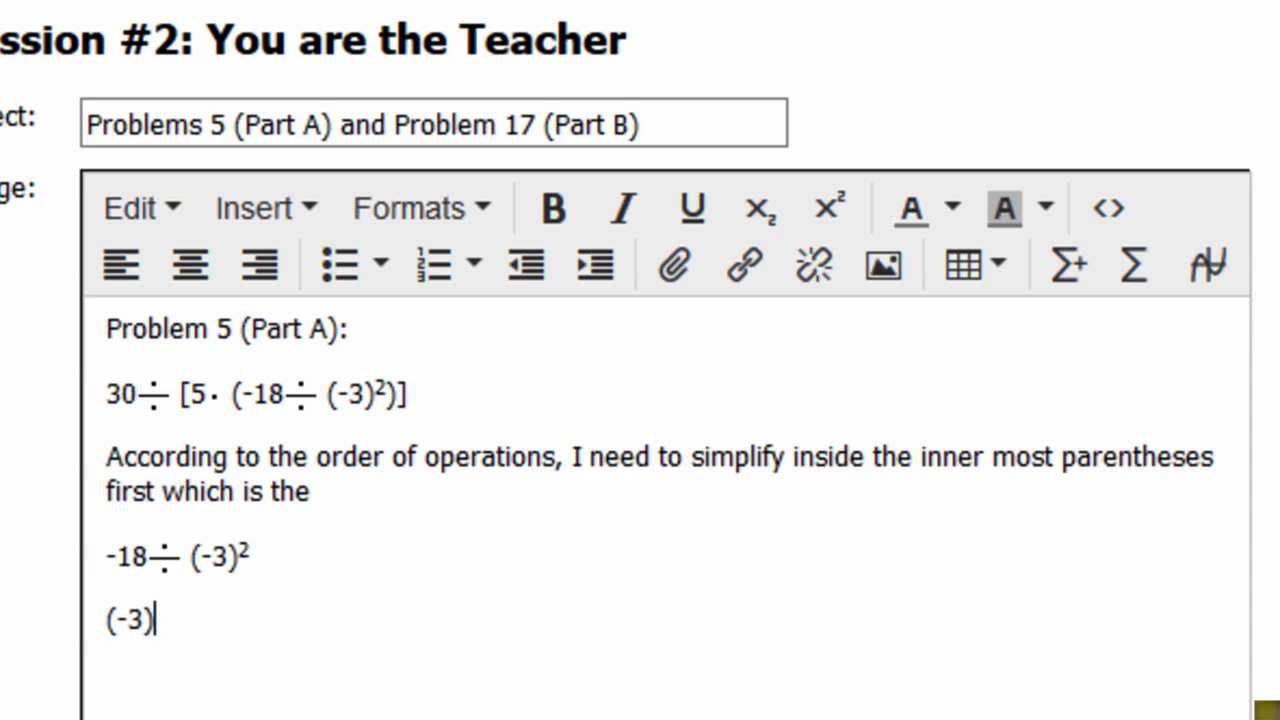
pyautogui.press('BackSpace')
pyautogui.press('BackSpace')
pyautogui.press('BackSpace')
pyautogui.press('BackSpace')
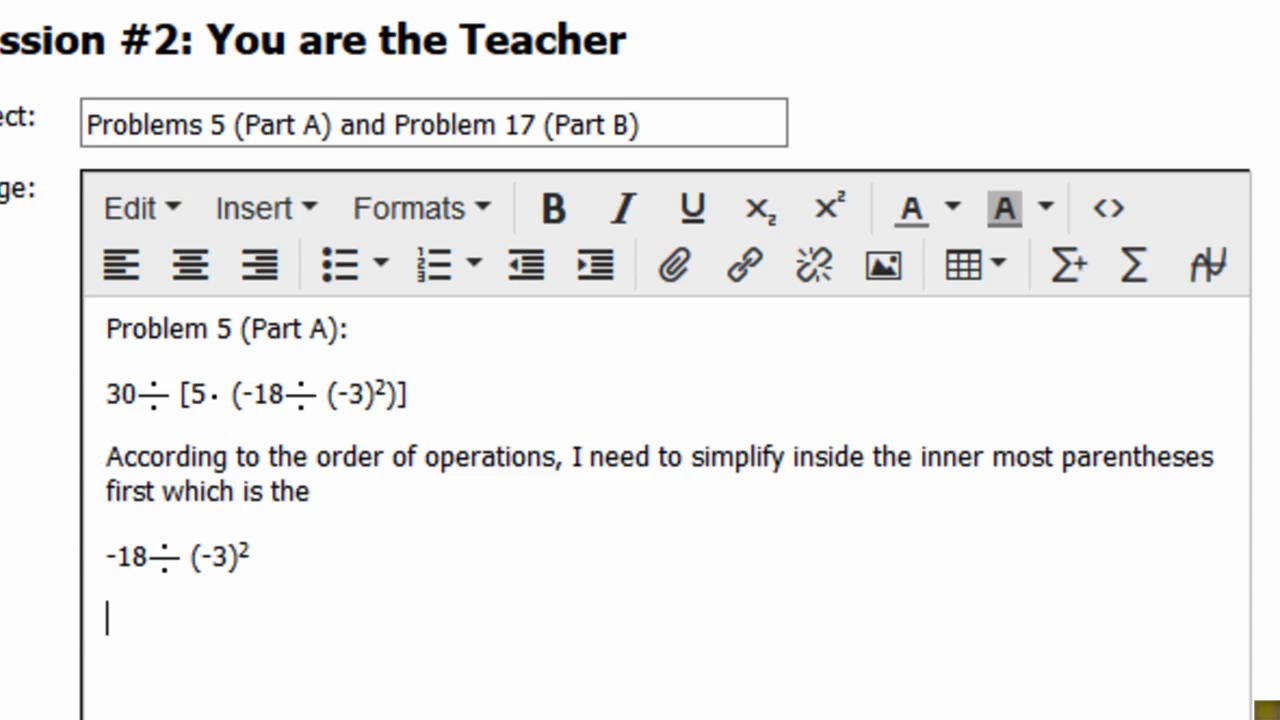
# Step: Write "I must evaluate the exponent first so (-3)²= (-3)(-3) = 9" on the line below the copied -18÷ (-3)²
pyautogui.write('I mus')
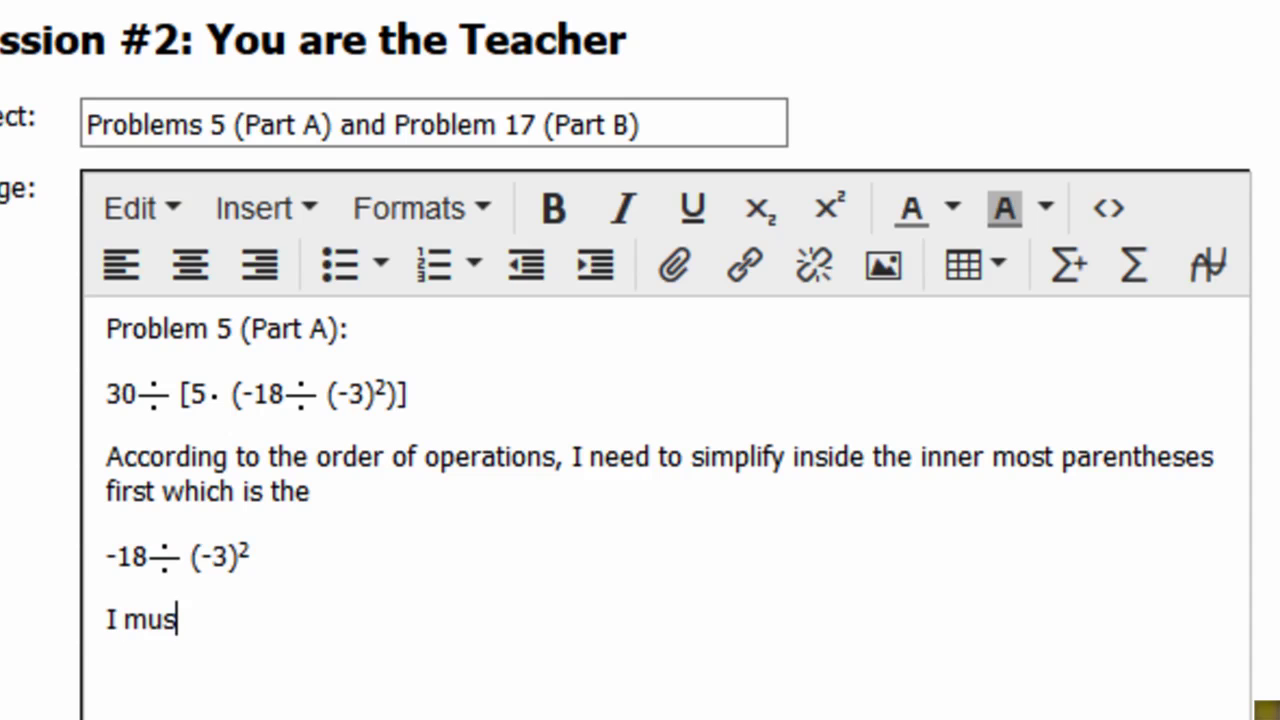
pyautogui.write('t evaluate the ')
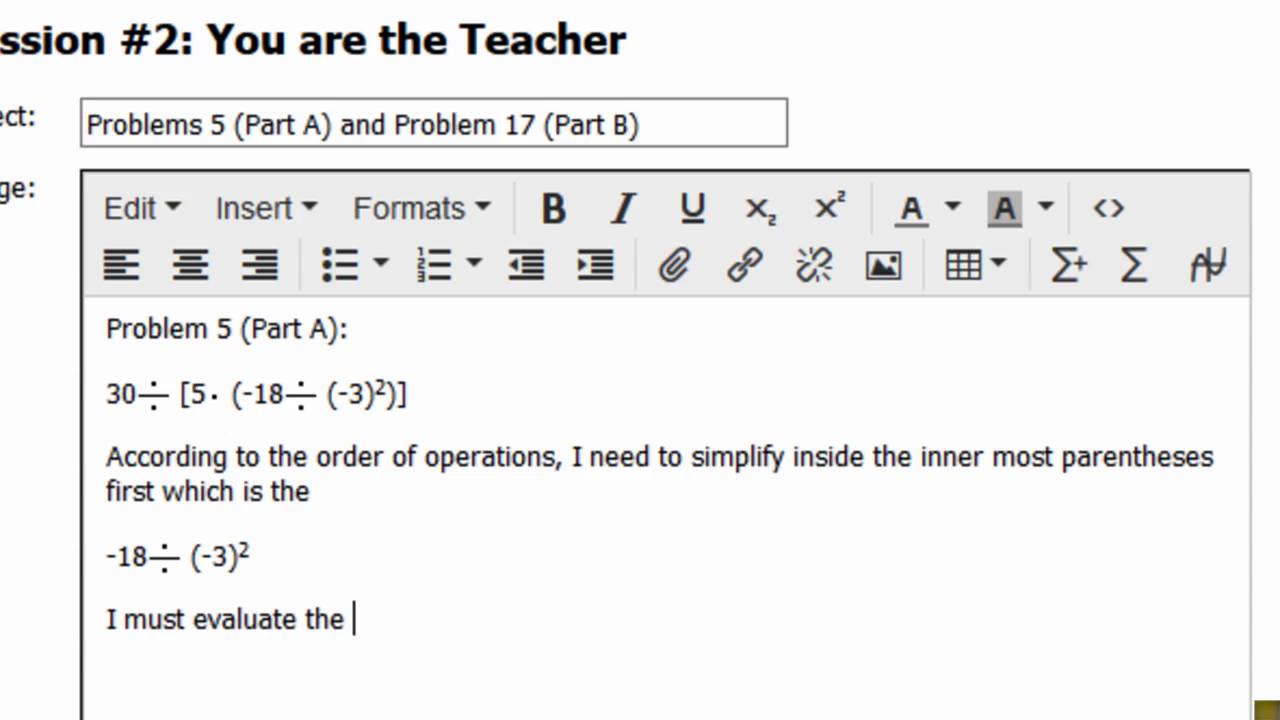
pyautogui.write('exponent ')
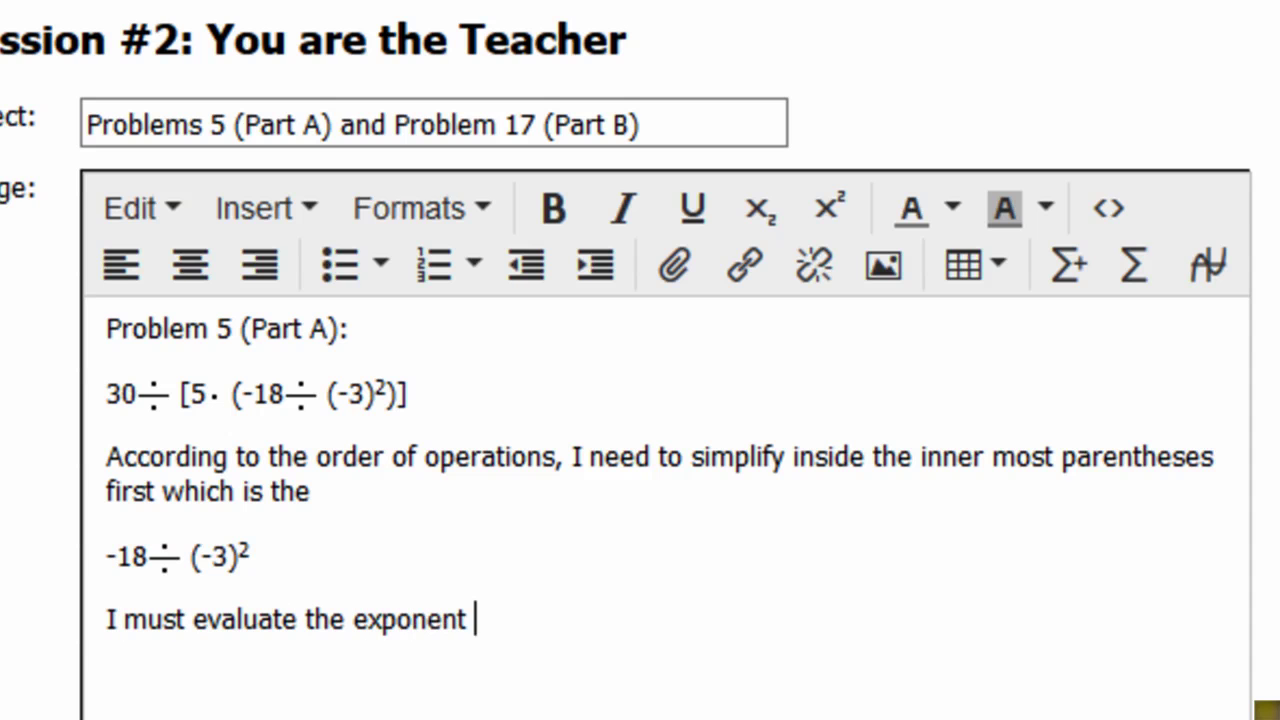
pyautogui.write('first so')
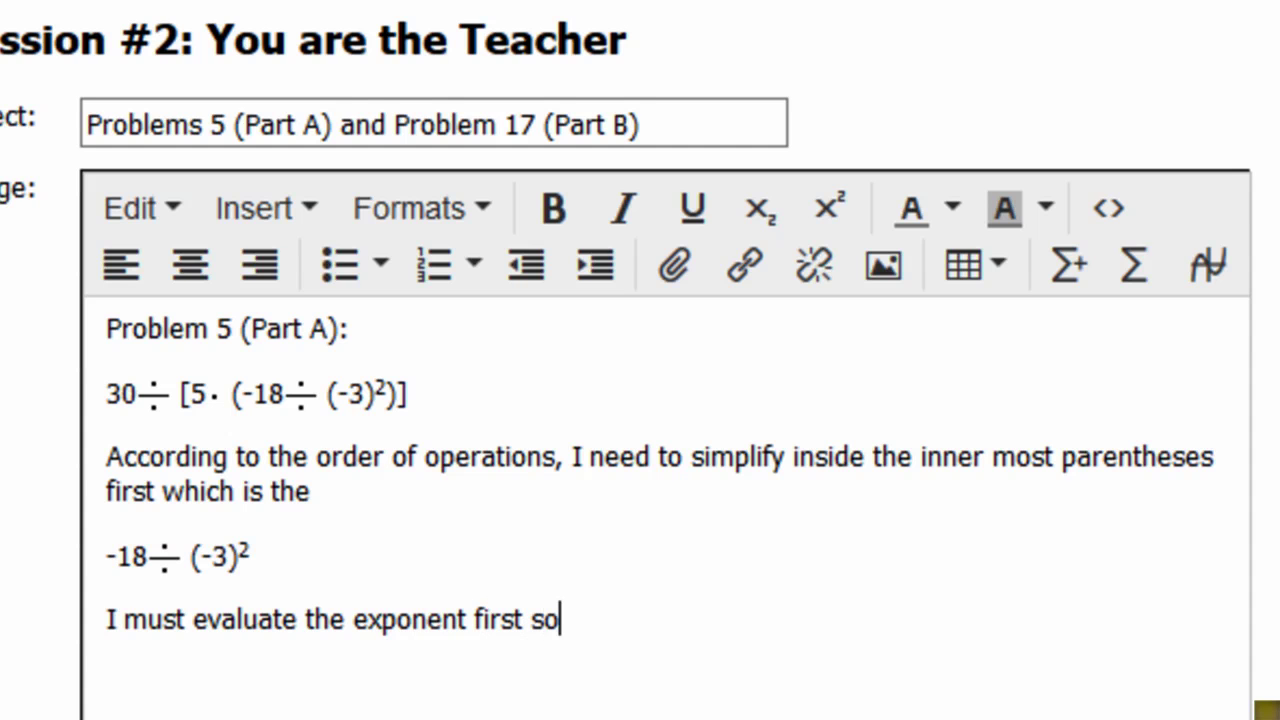
pyautogui.write(' (-3)')
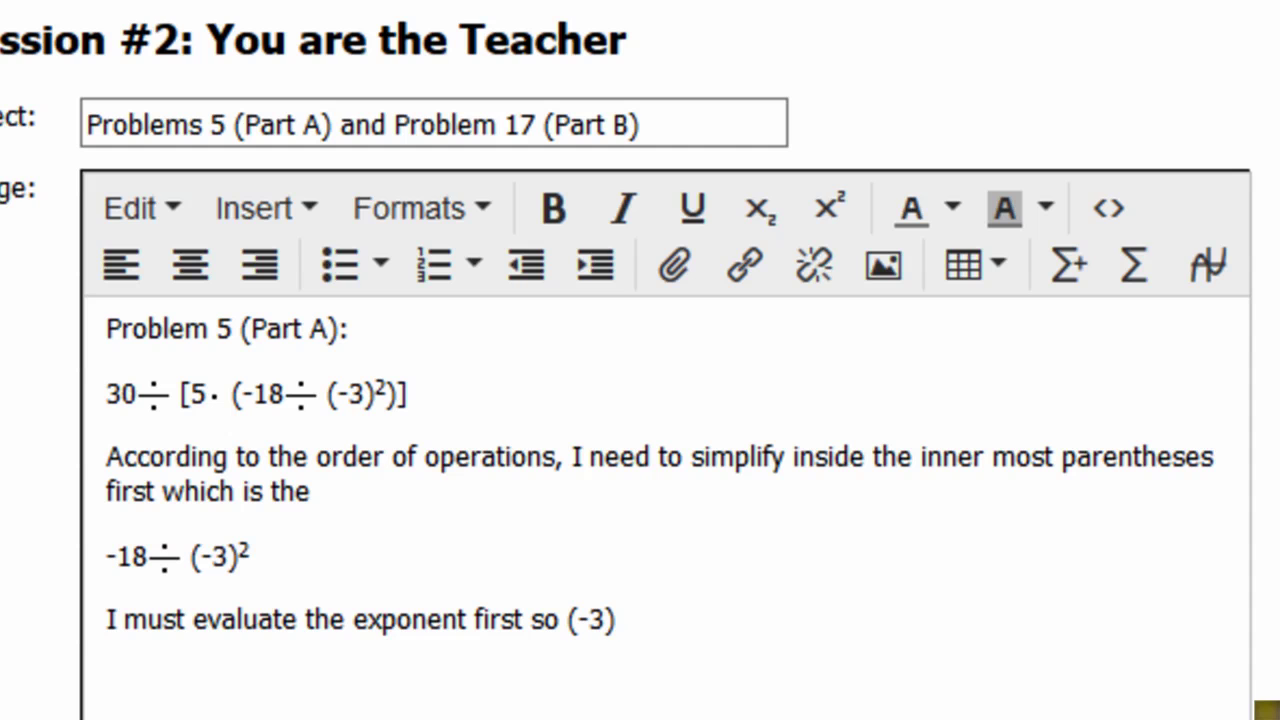
pyautogui.write('²= ')
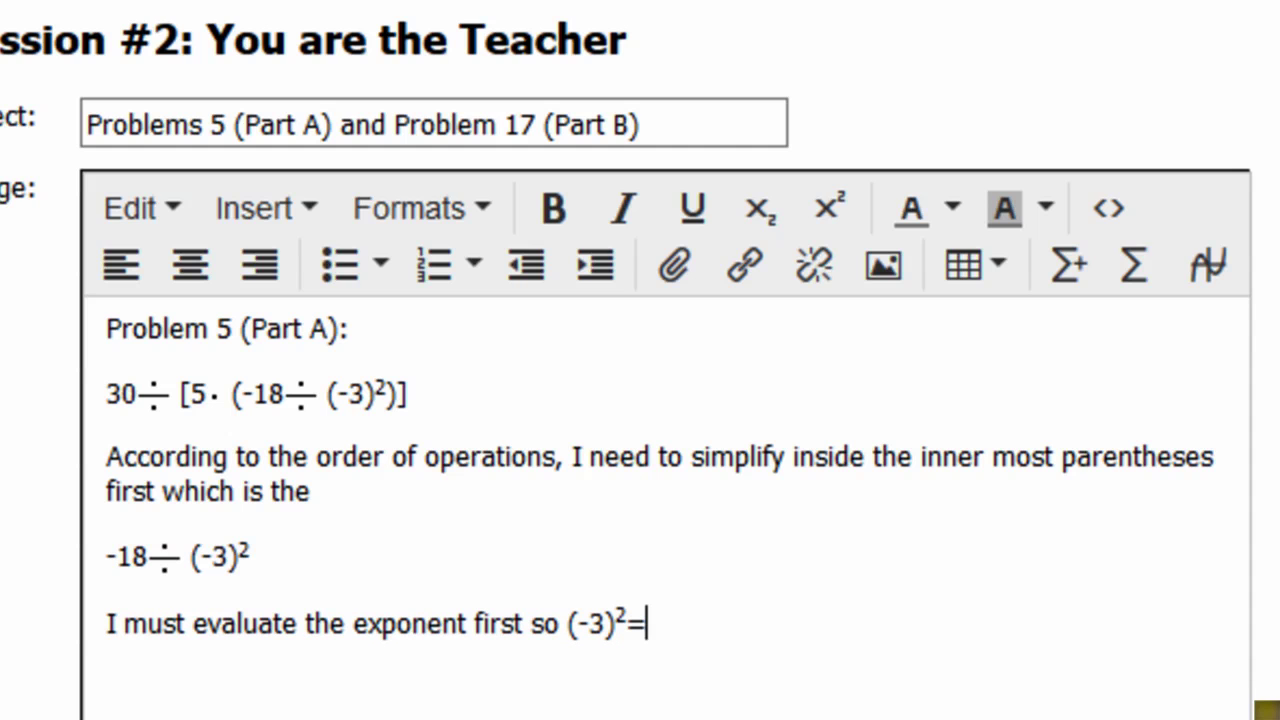
pyautogui.write('(-3)(')
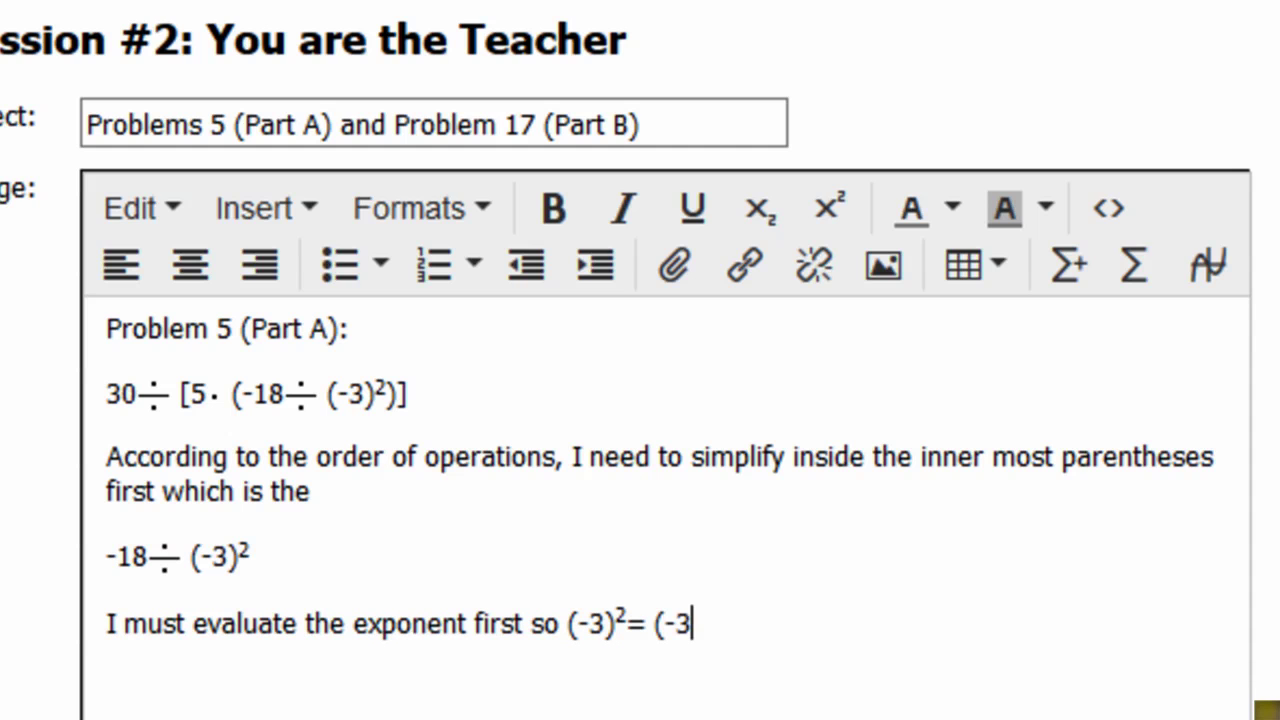
pyautogui.write('-3) = 9')
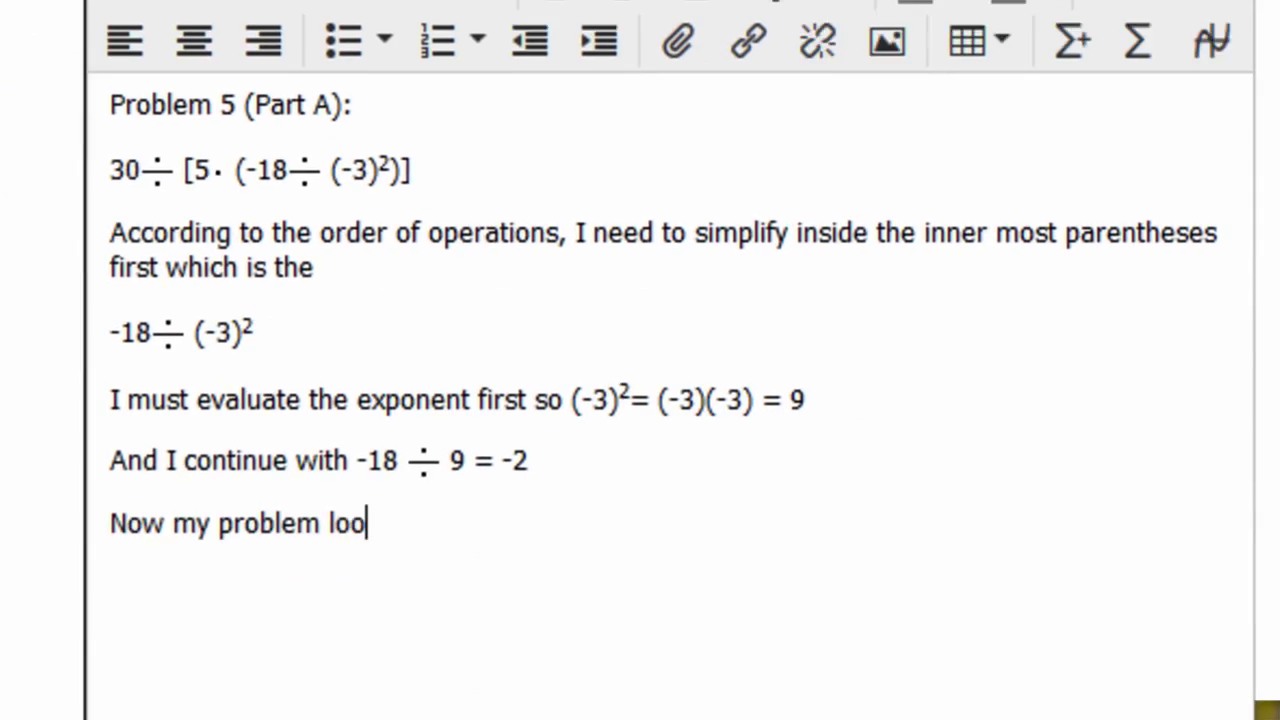
# Step: Complete the line "Now my problem looks like" and add the original expression below it with -18÷ (-3)² replaced by -2
pyautogui.write('ks like')
pyautogui.press('Return')
pyautogui.write('30÷ [5· (-18÷ (-3)²)]')
pyautogui.moveTo(391, 418); pyautogui.dragTo(249, 418)
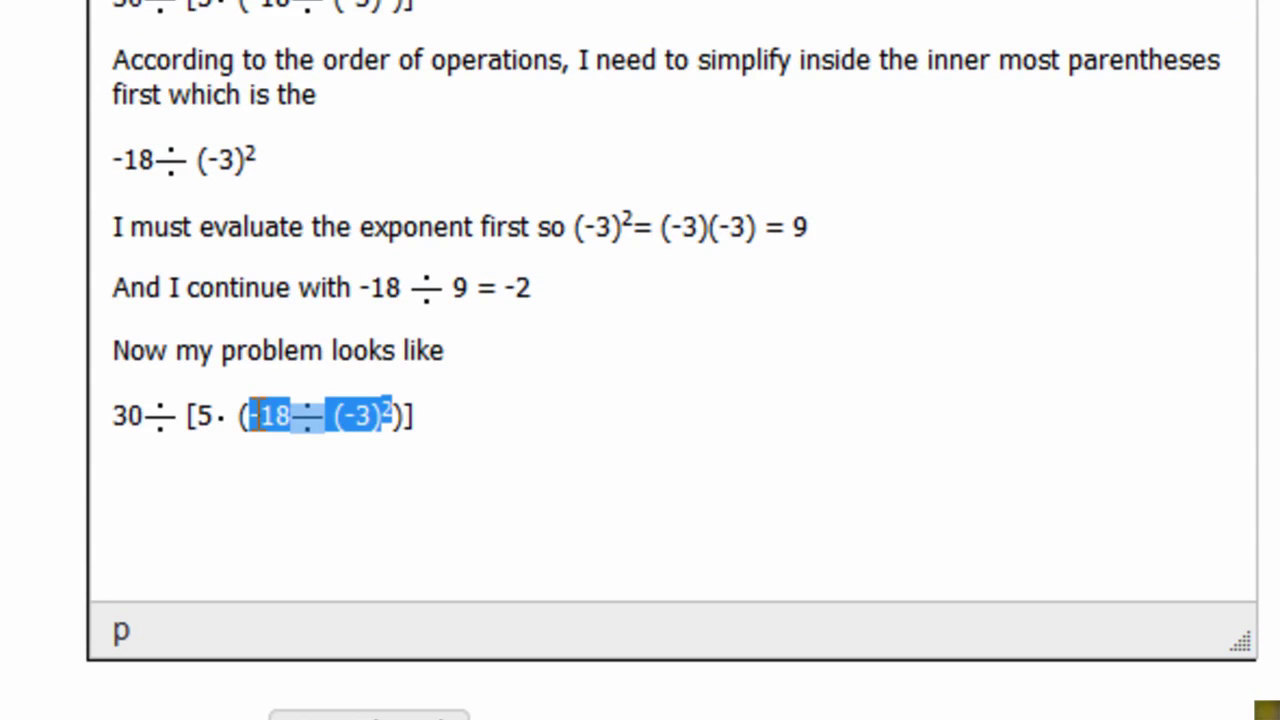
pyautogui.write('-2')
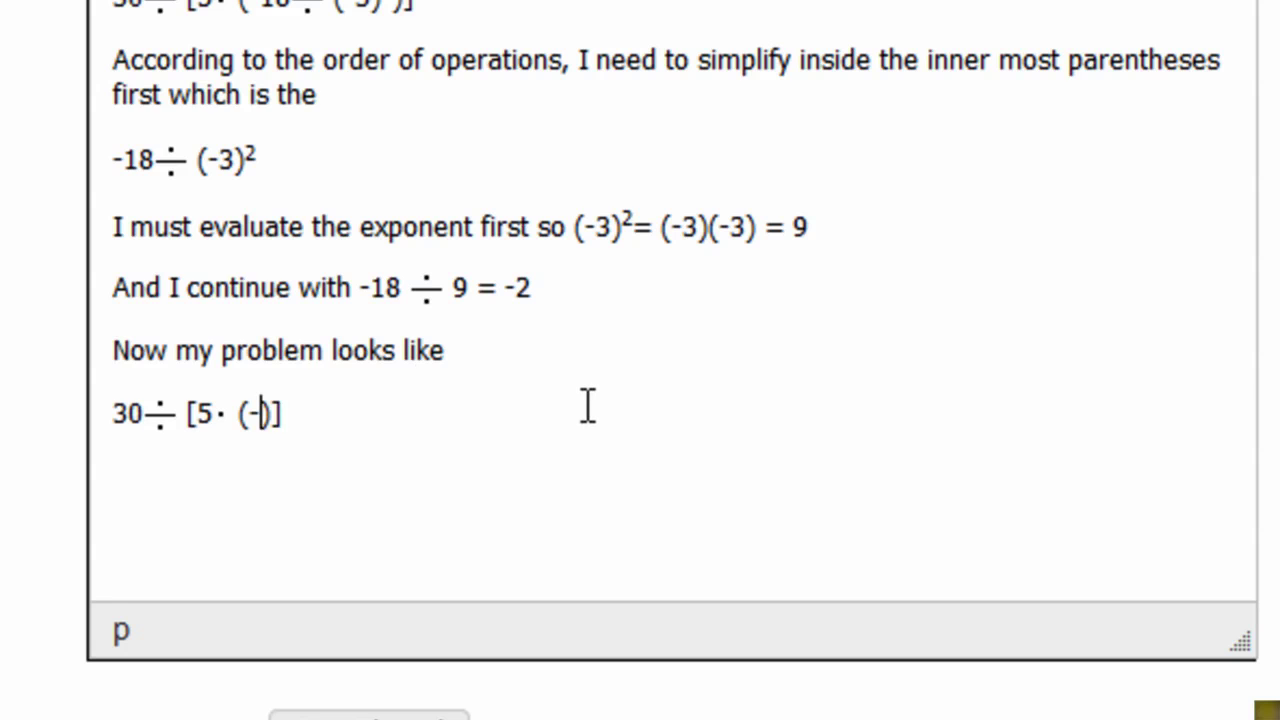
# Step: Leave a blank line after the simplified expression, add the heading "Problem 17 (Part B)" and start a new line below it
pyautogui.click(403, 417)
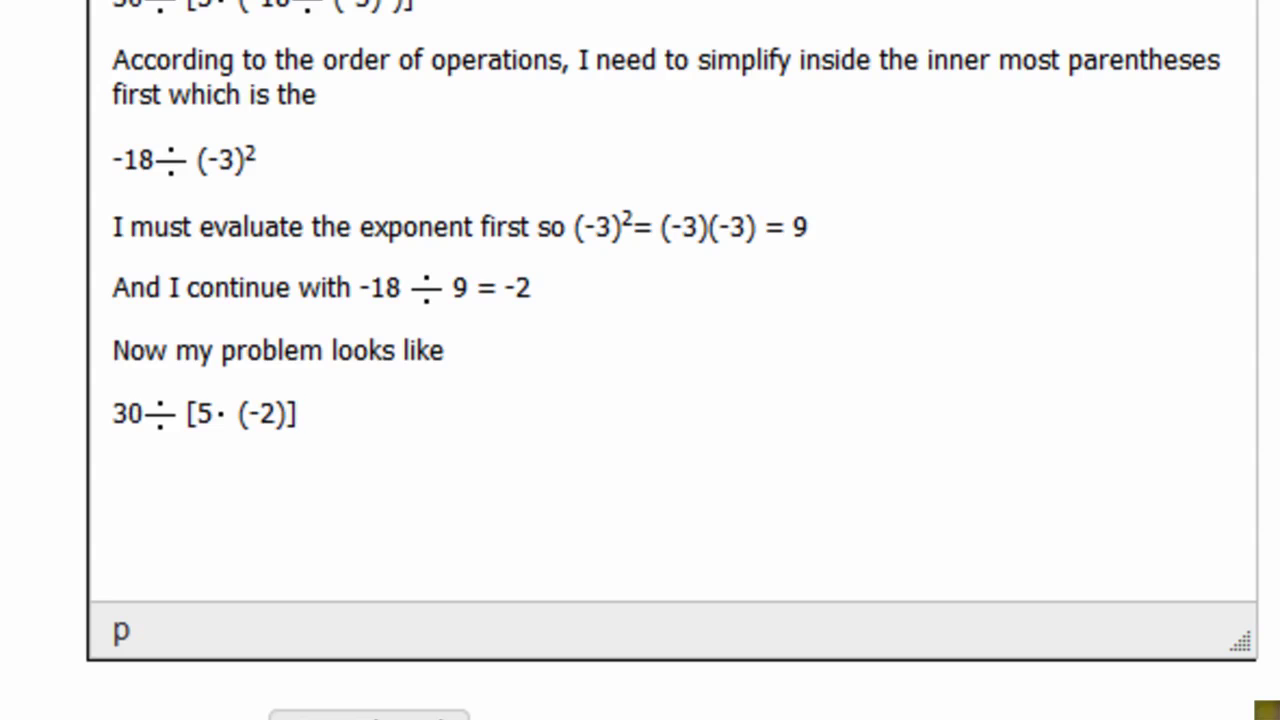
pyautogui.press('Return')
pyautogui.press('Return')
pyautogui.write('Problem')
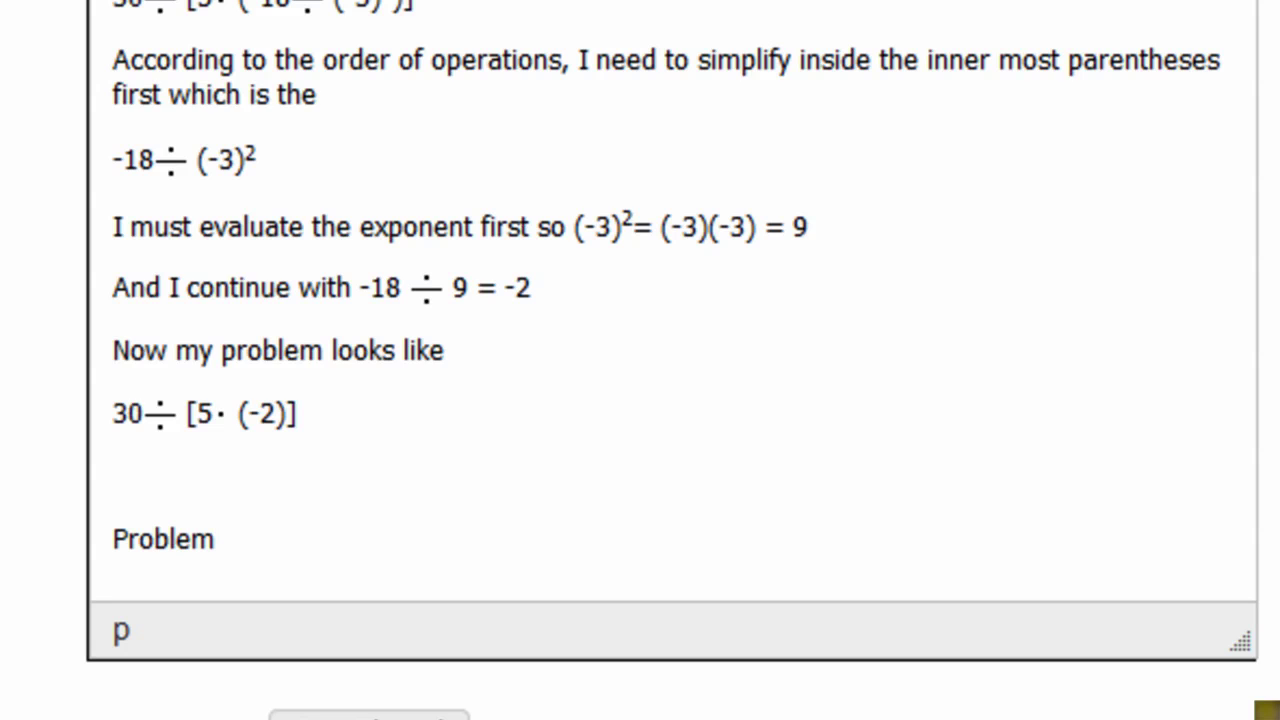
pyautogui.write(' 17 (Part B)')
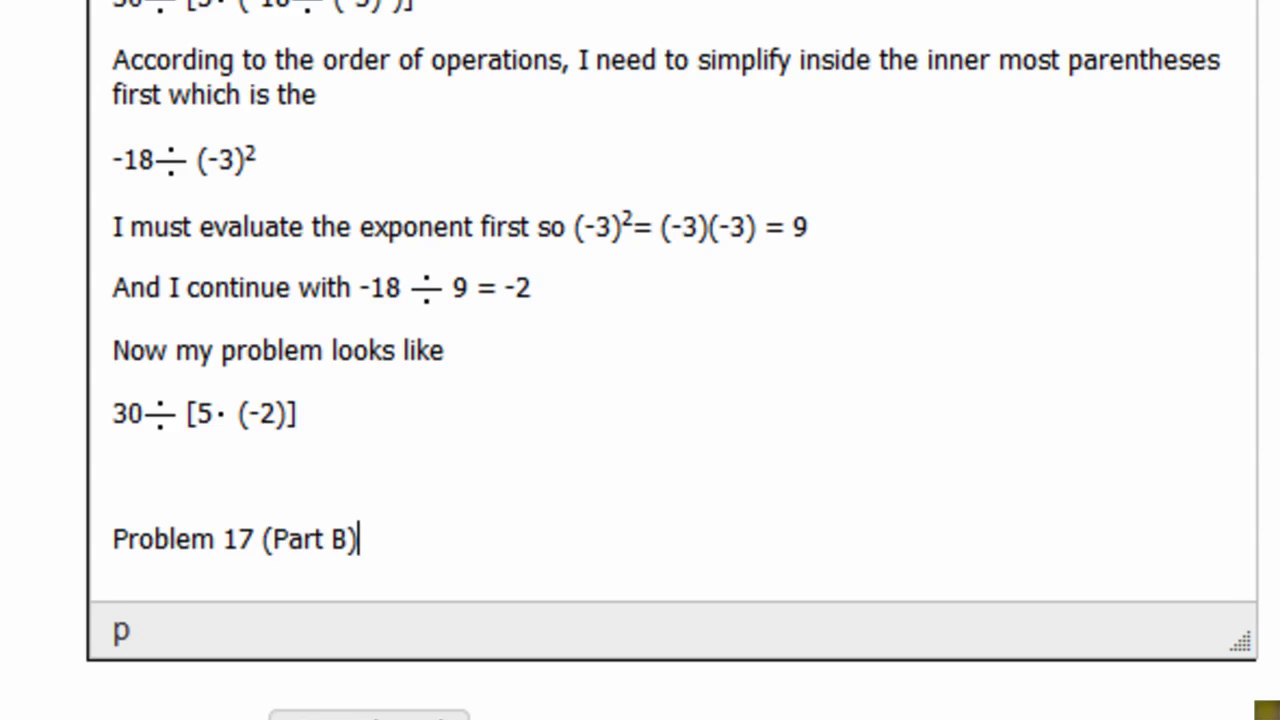
pyautogui.press('Return')
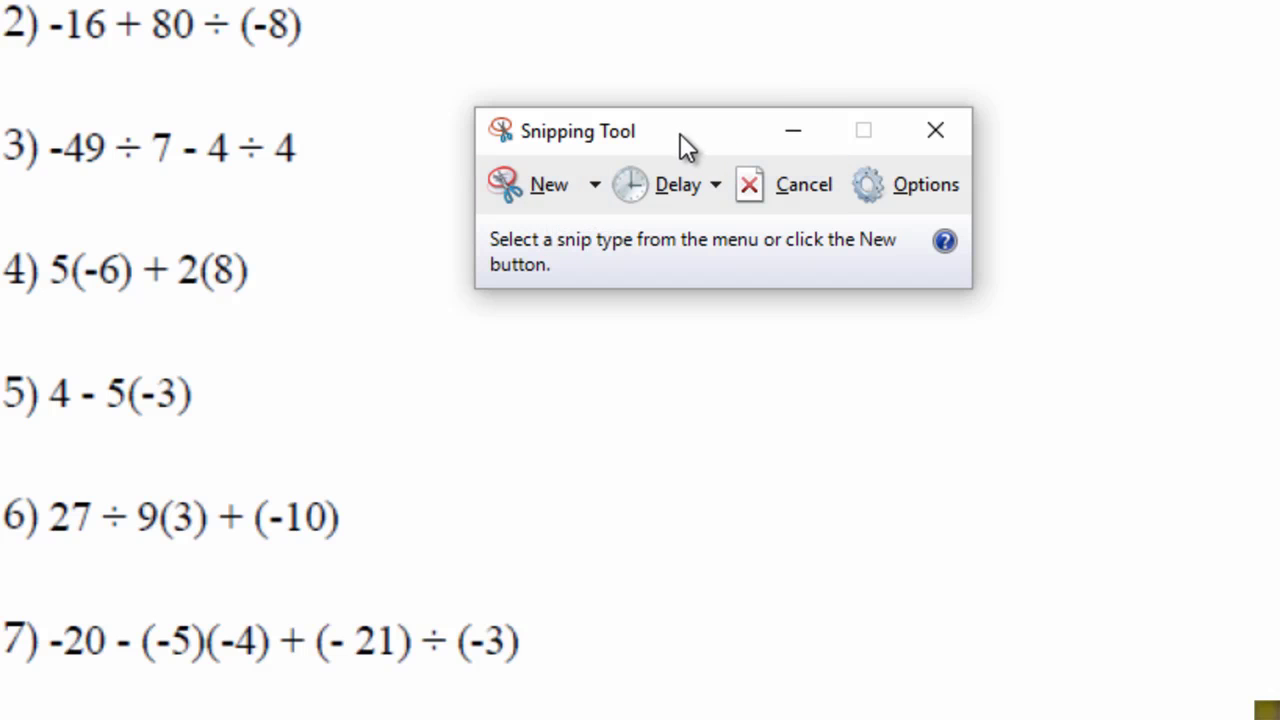
# Step: Find problem 17 under Part B of the worksheet and capture its full text as a rectangular snip with the Snipping Tool
pyautogui.click(796, 133)
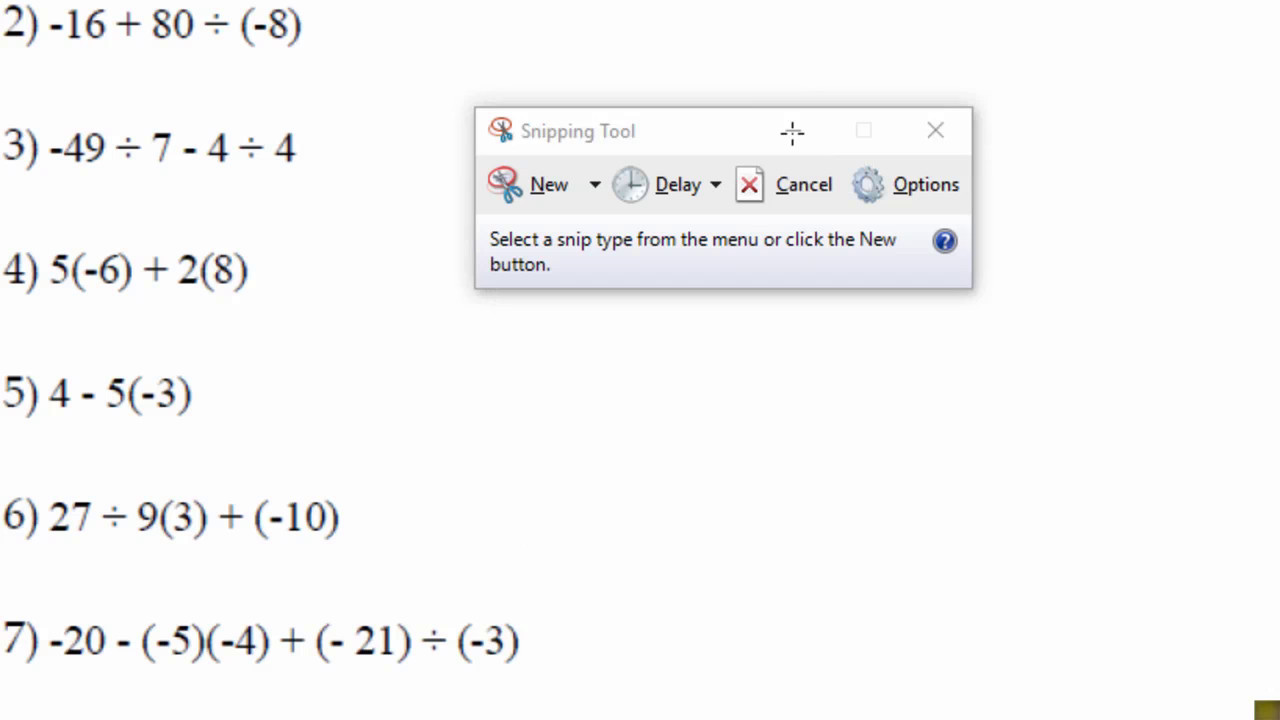
pyautogui.scroll(-5, 1166, 680)
pyautogui.scroll(-15, 1266, 604)
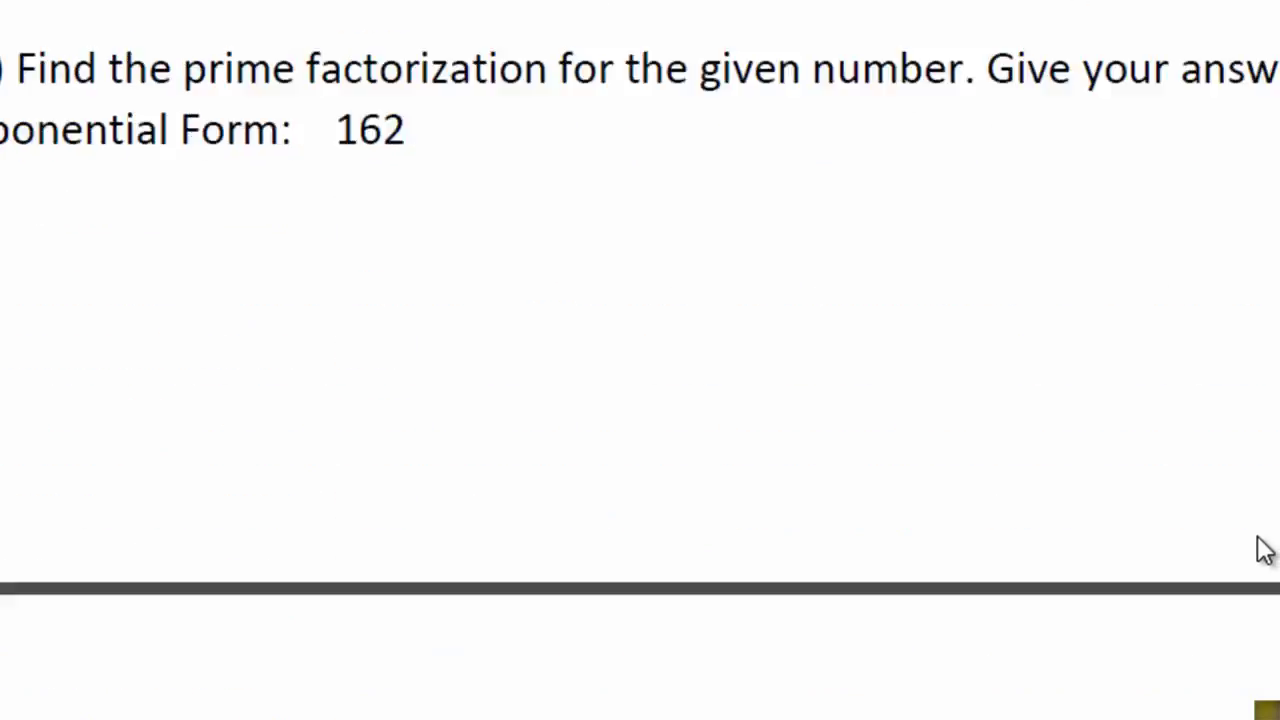
pyautogui.scroll(-20, 1237, 446)
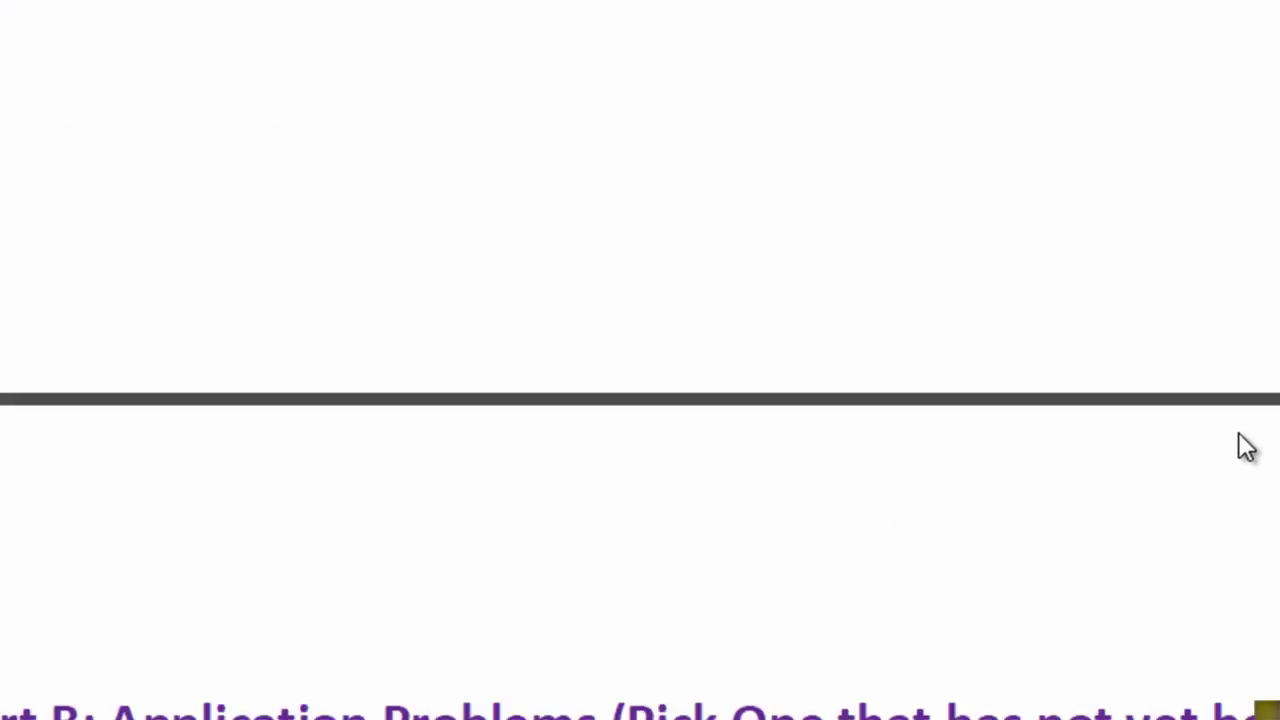
pyautogui.scroll(-15, 1240, 440)
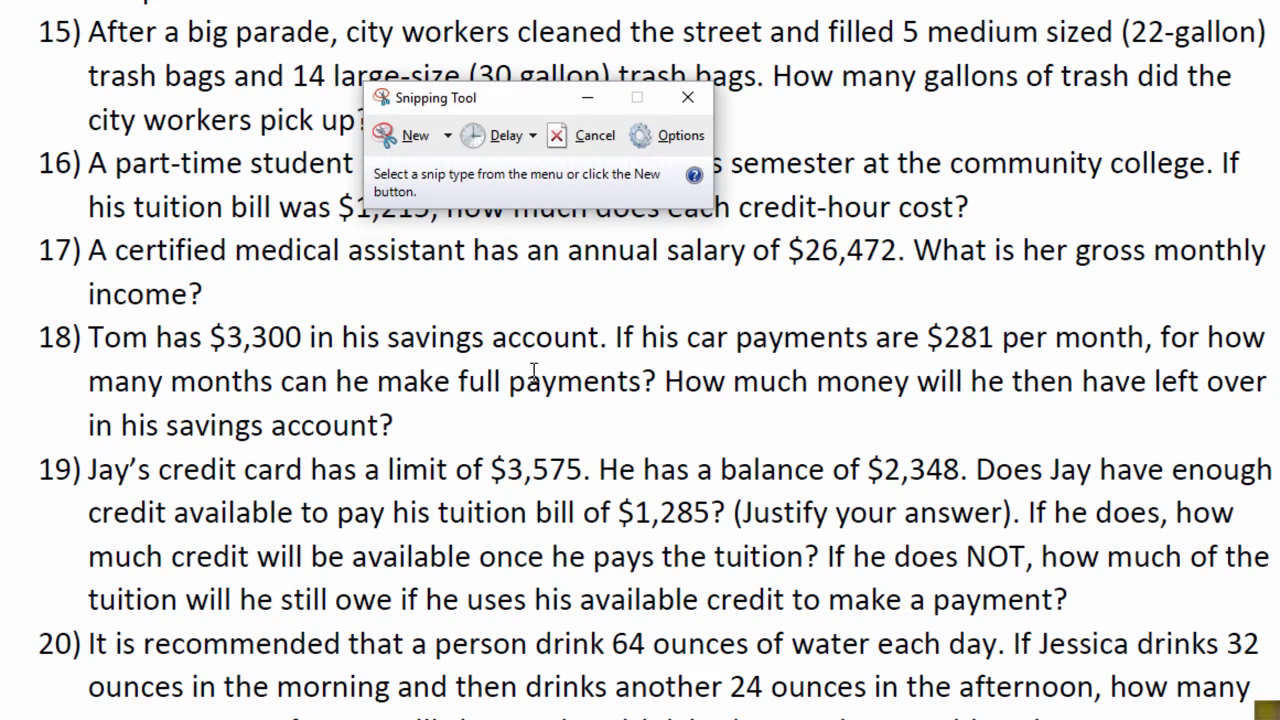
pyautogui.click(418, 137)
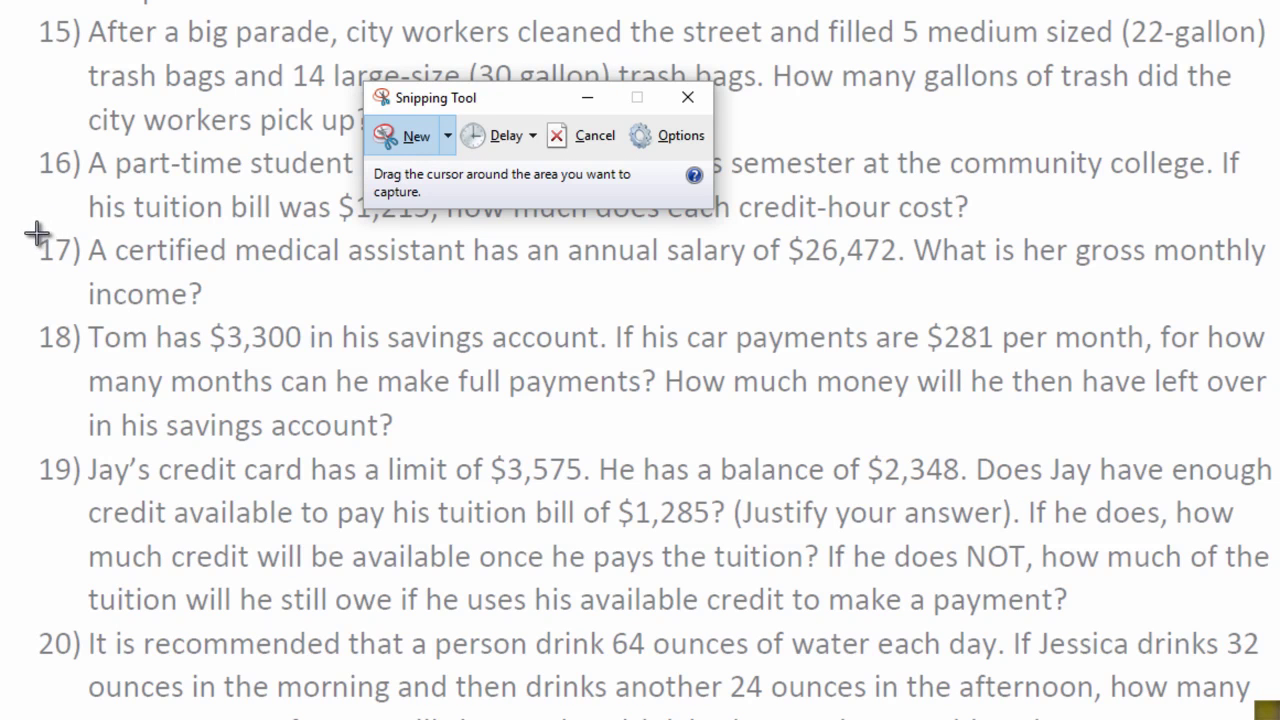
pyautogui.moveTo(28, 227); pyautogui.dragTo(1270, 313)
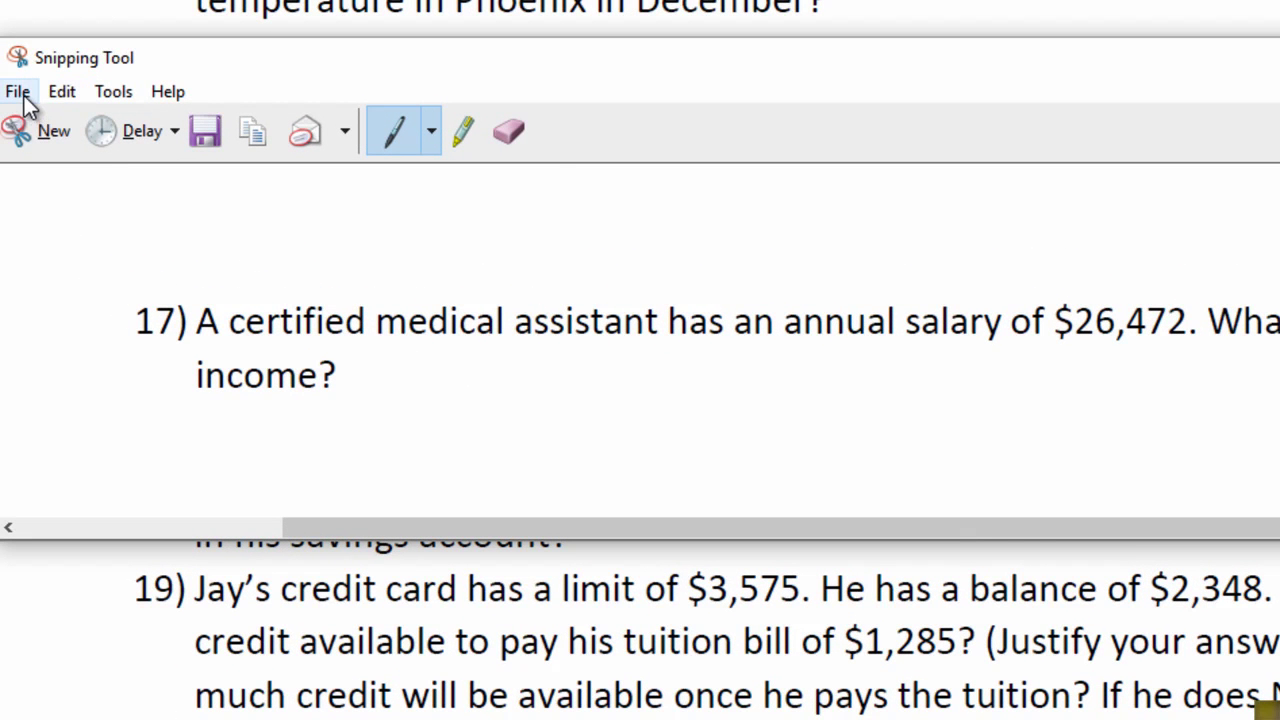
# Step: Save the snip as a JPEG file named "problem 17" in the Downloads folder and close the Snipping Tool
pyautogui.click(22, 96)
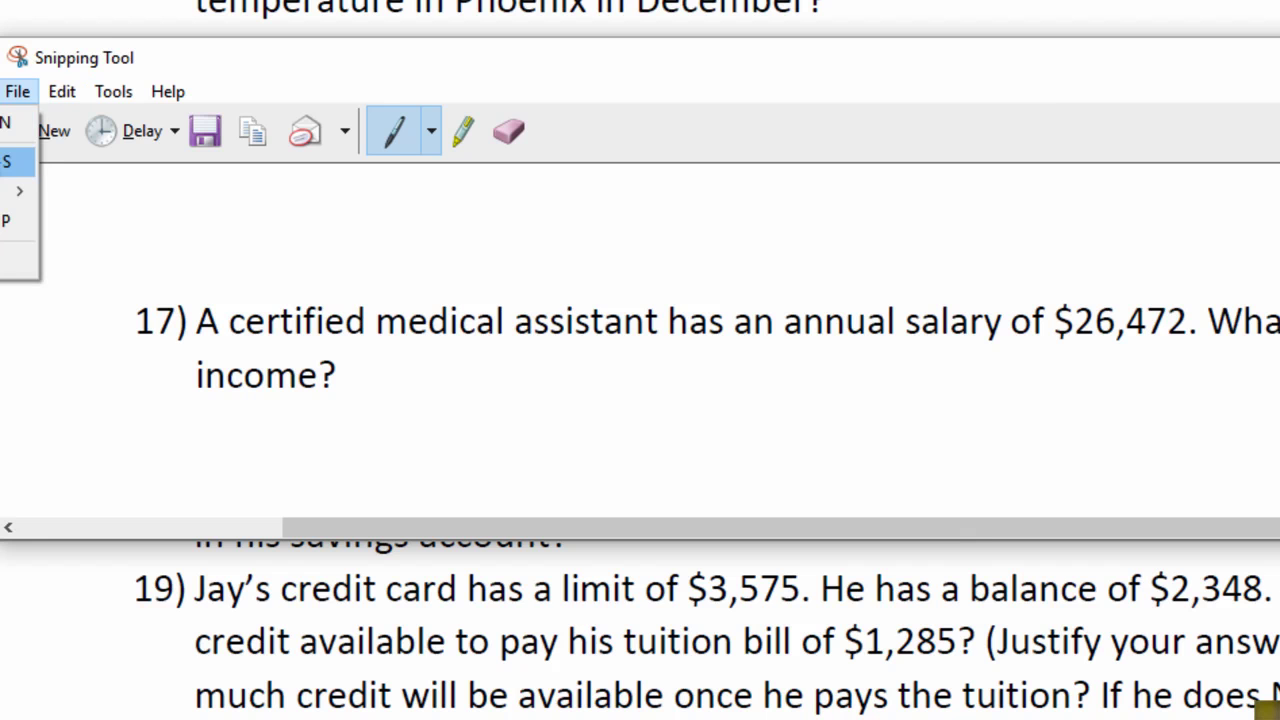
pyautogui.click(8, 161)
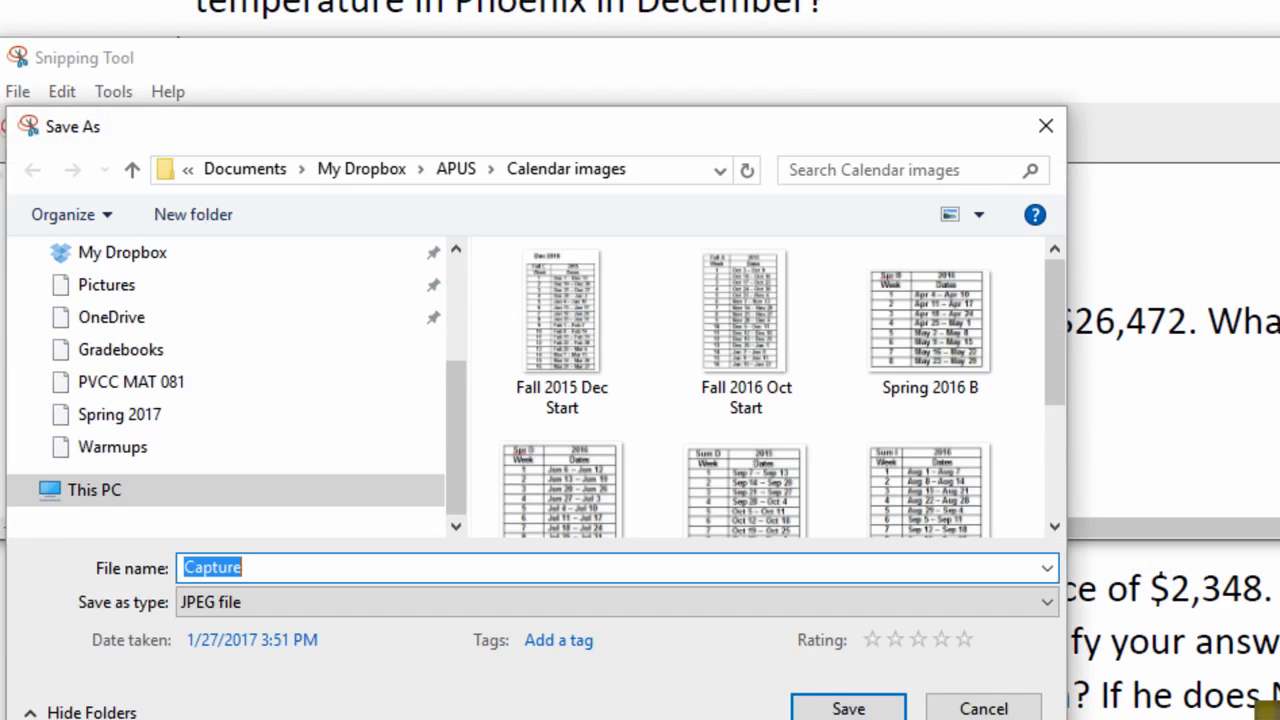
pyautogui.click(379, 170)
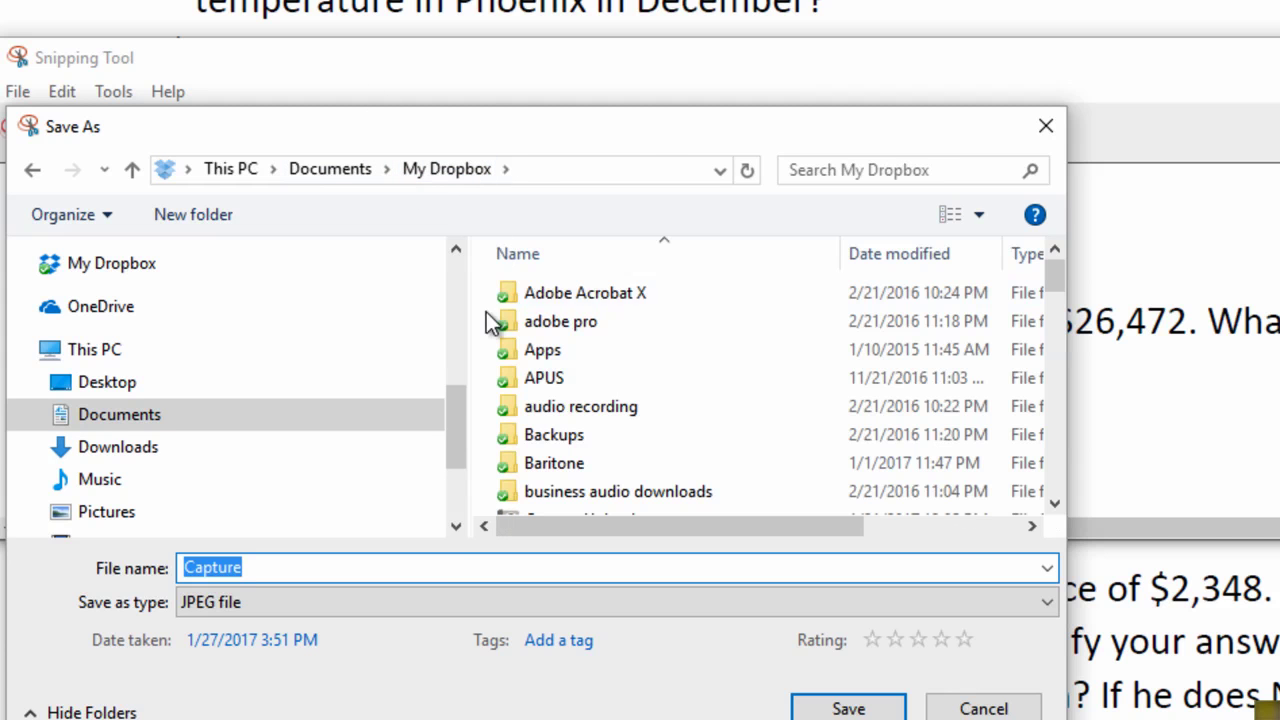
pyautogui.click(157, 450)
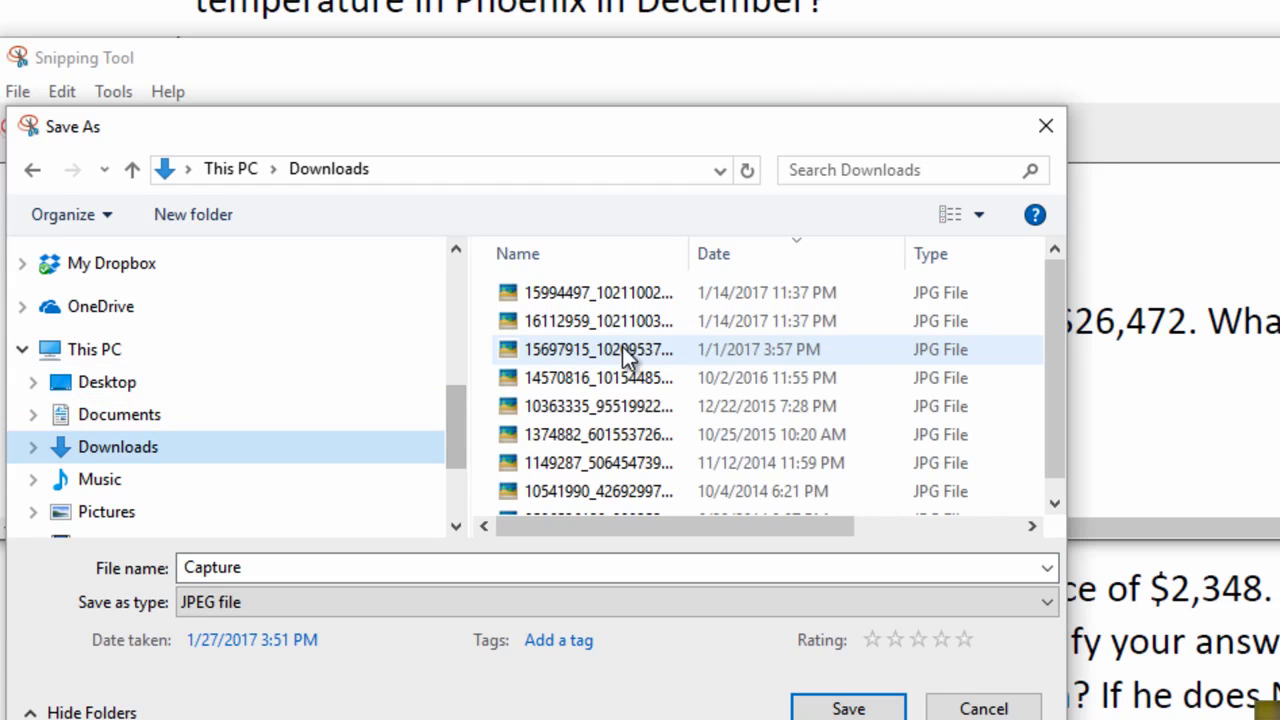
pyautogui.click(322, 566)
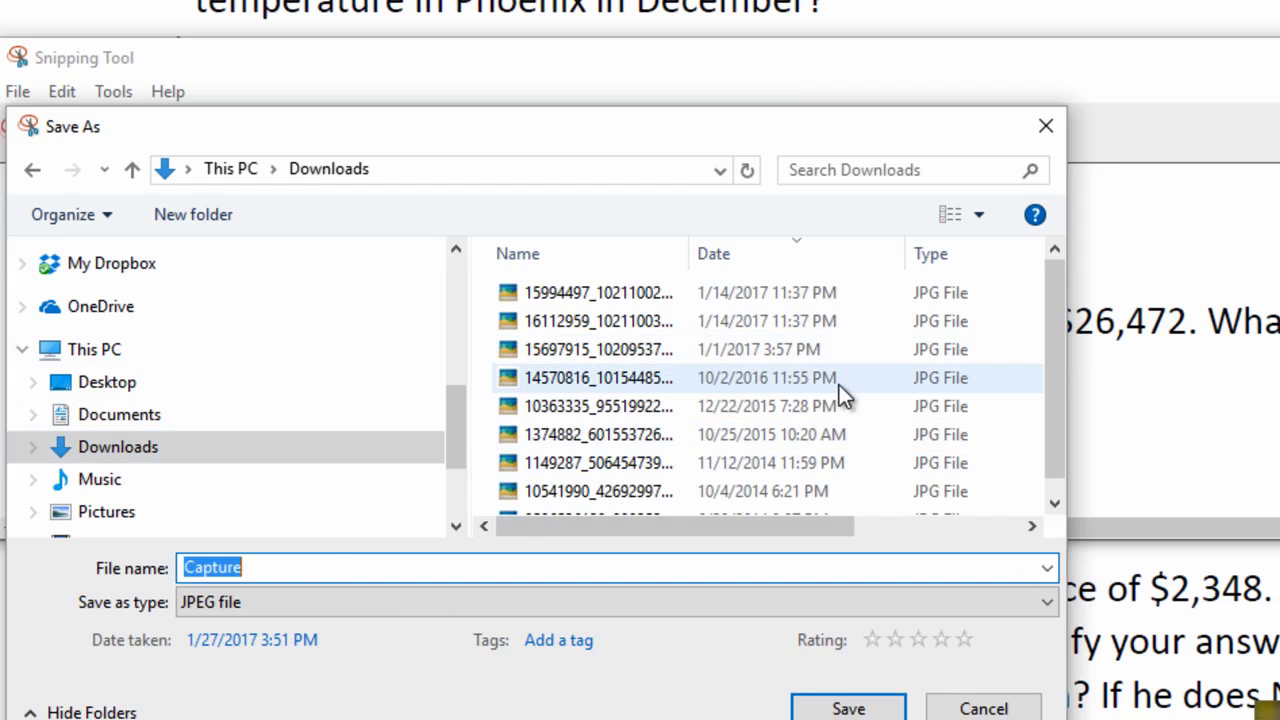
pyautogui.write('p')
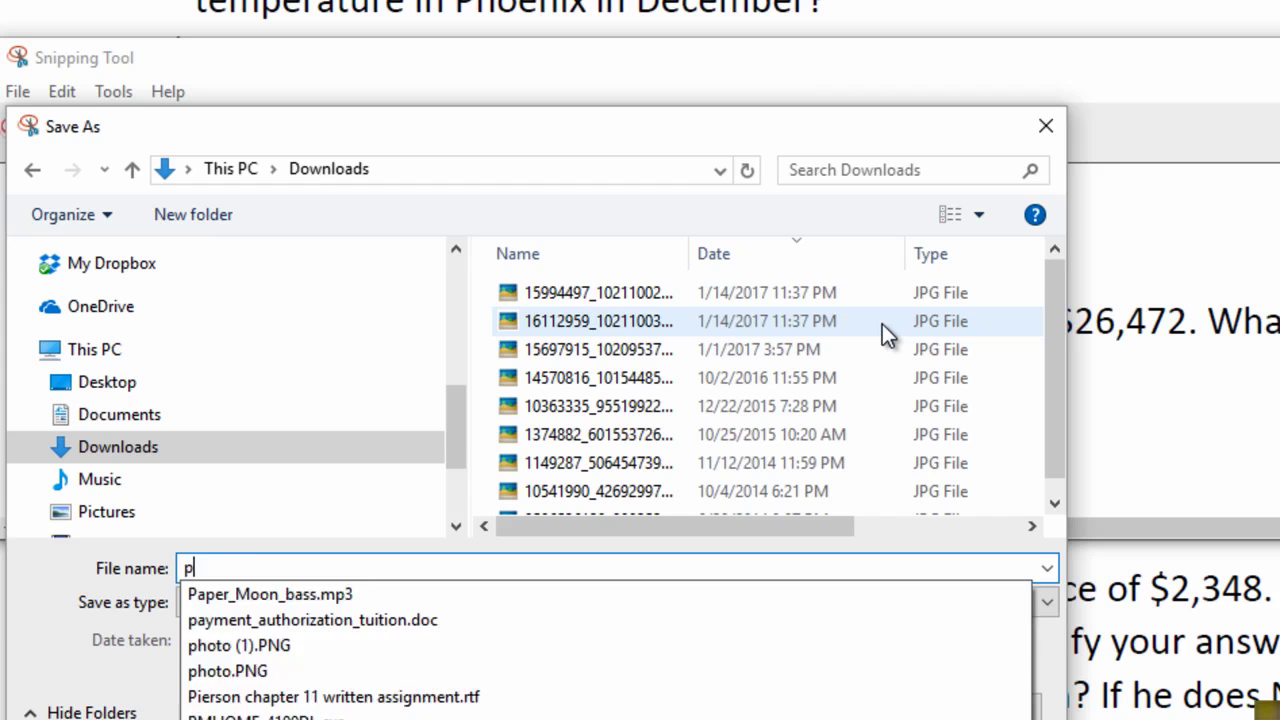
pyautogui.write('roblem 17')
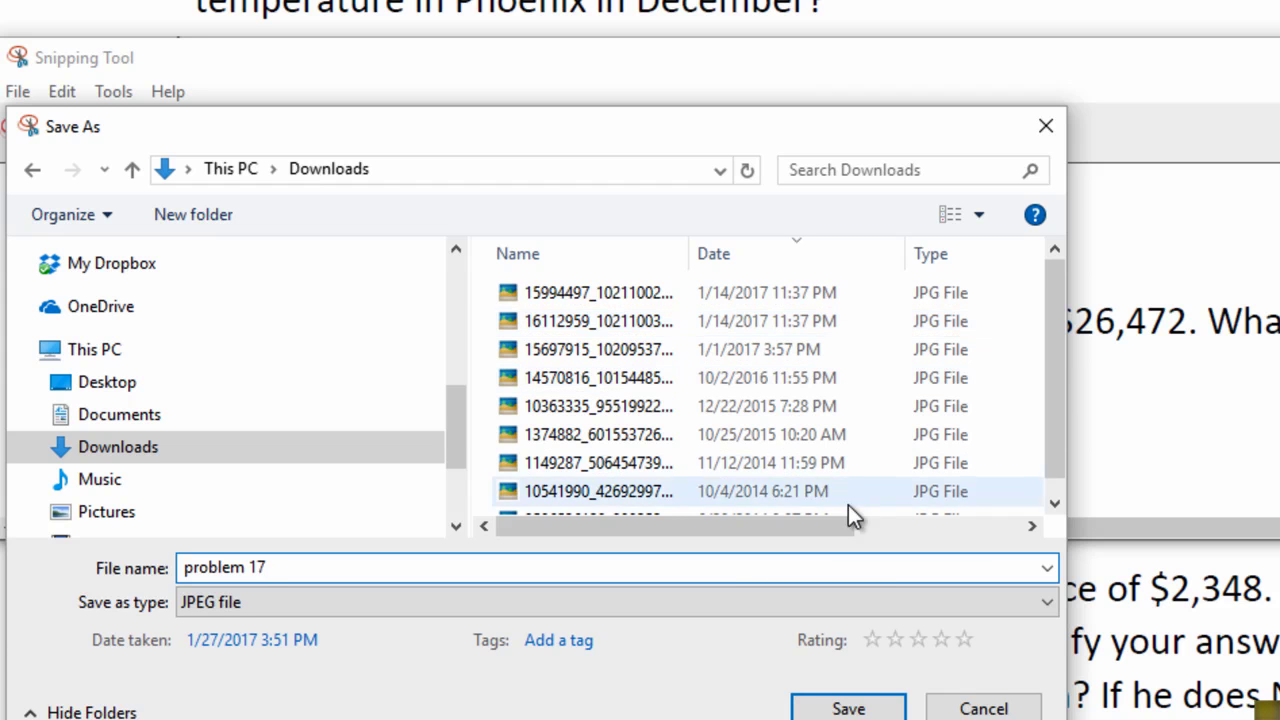
pyautogui.click(893, 709)
pyautogui.hotkey('alt', 'F4')
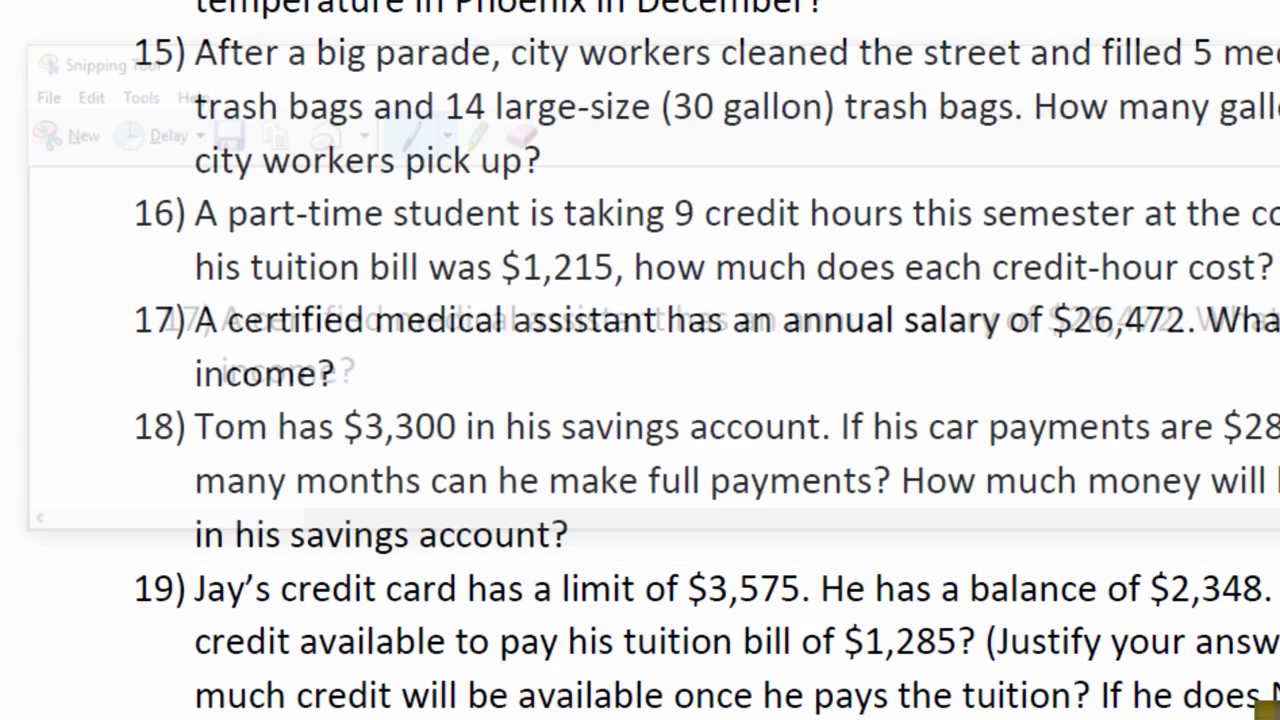
# Step: Return to the forum post in the browser and select the saved "problem 17" image as the file to upload for an inserted image
pyautogui.hotkey('alt', 'Tab')
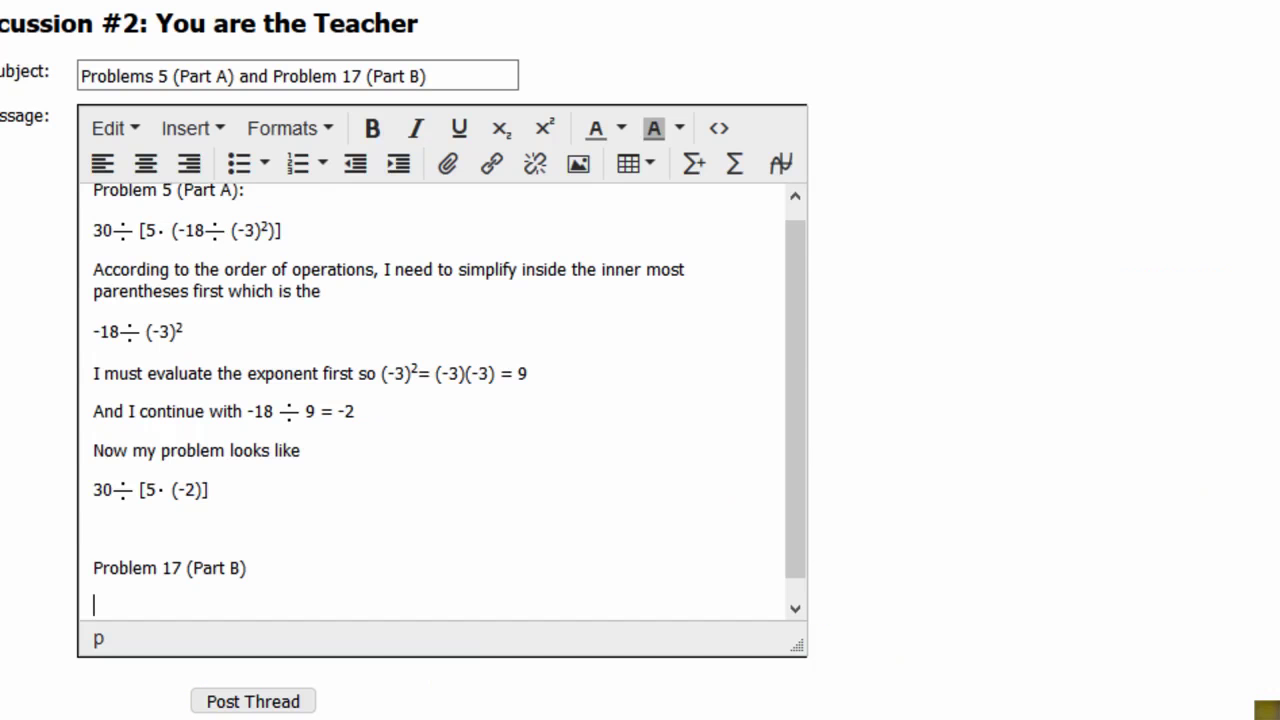
pyautogui.scroll(-1, 330, 476)
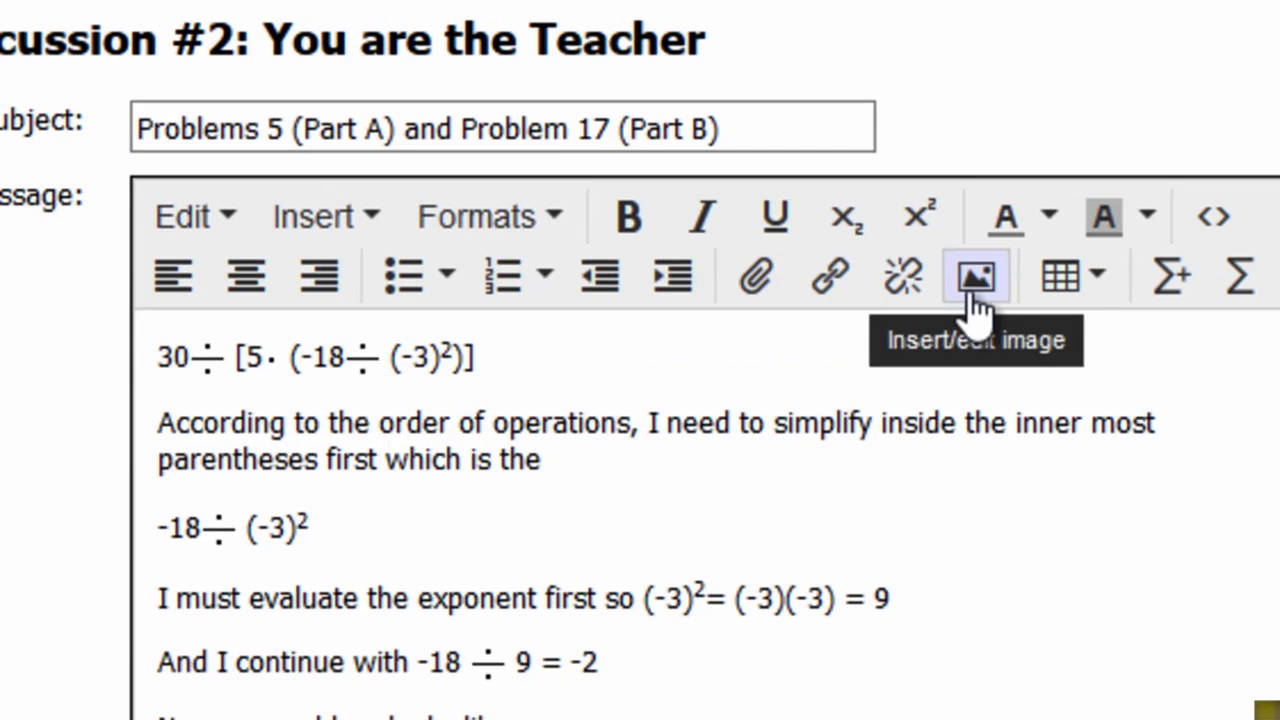
pyautogui.click(972, 297)
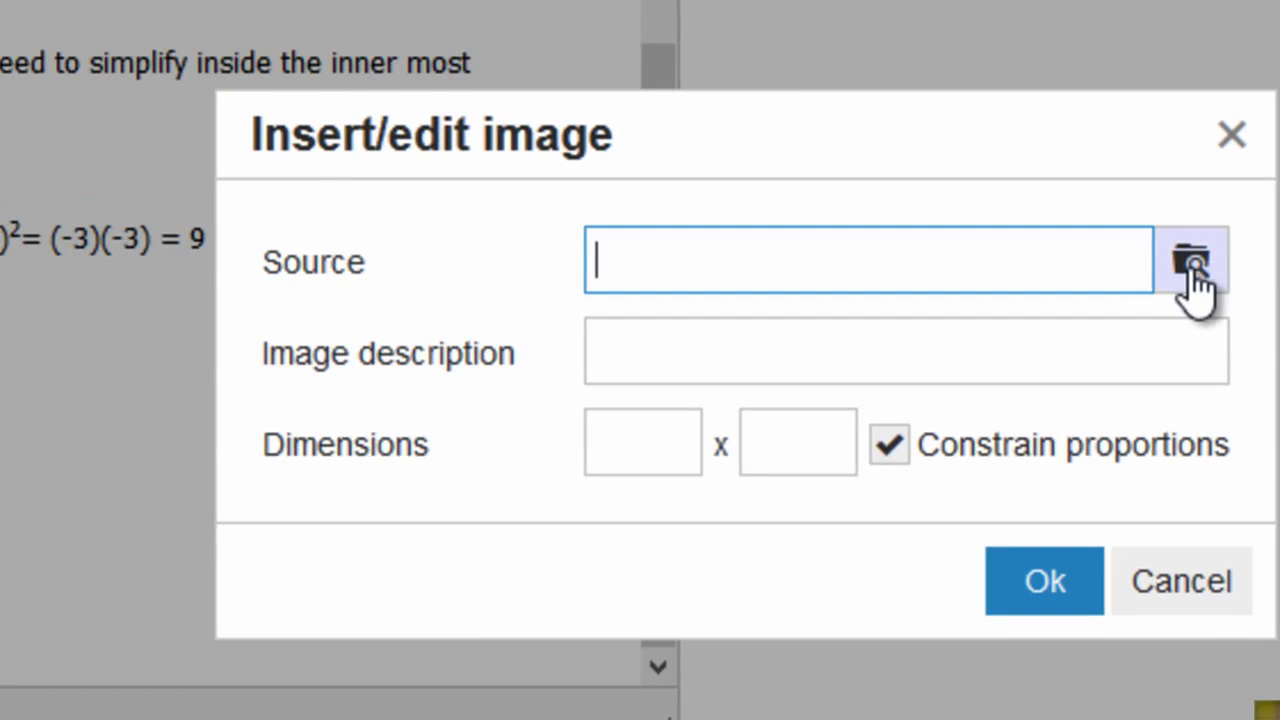
pyautogui.click(1188, 268)
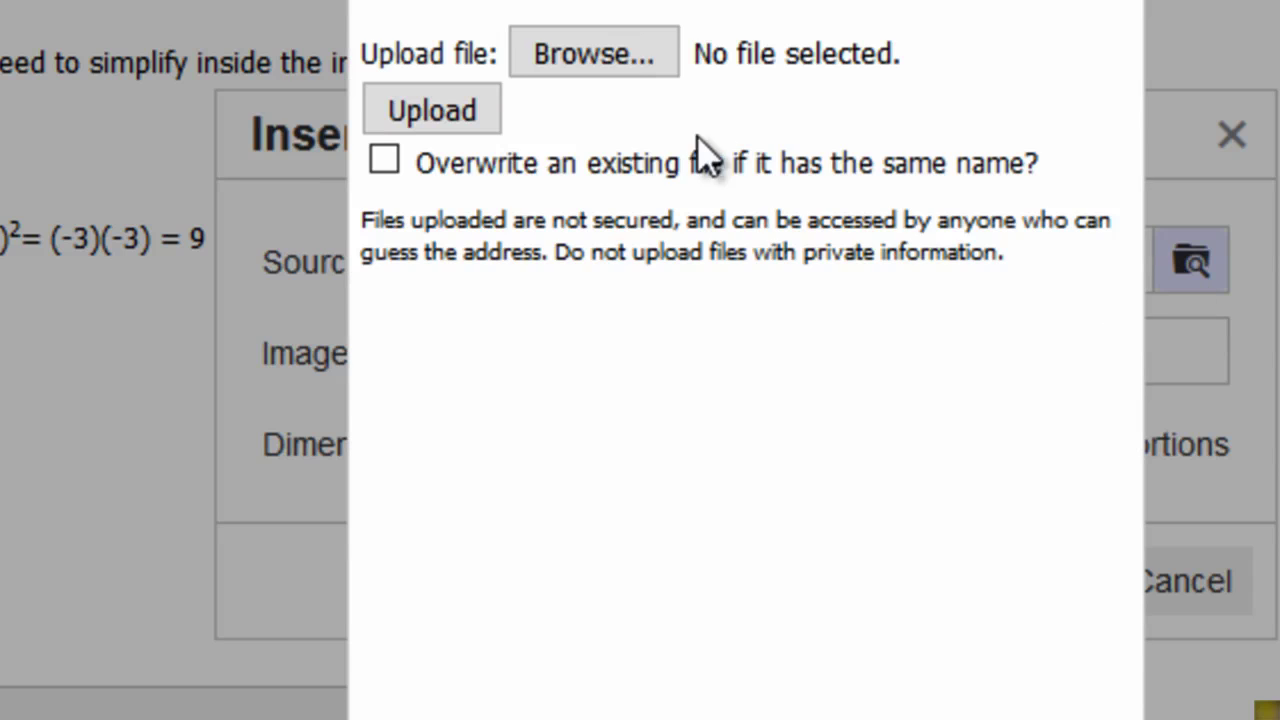
pyautogui.click(641, 74)
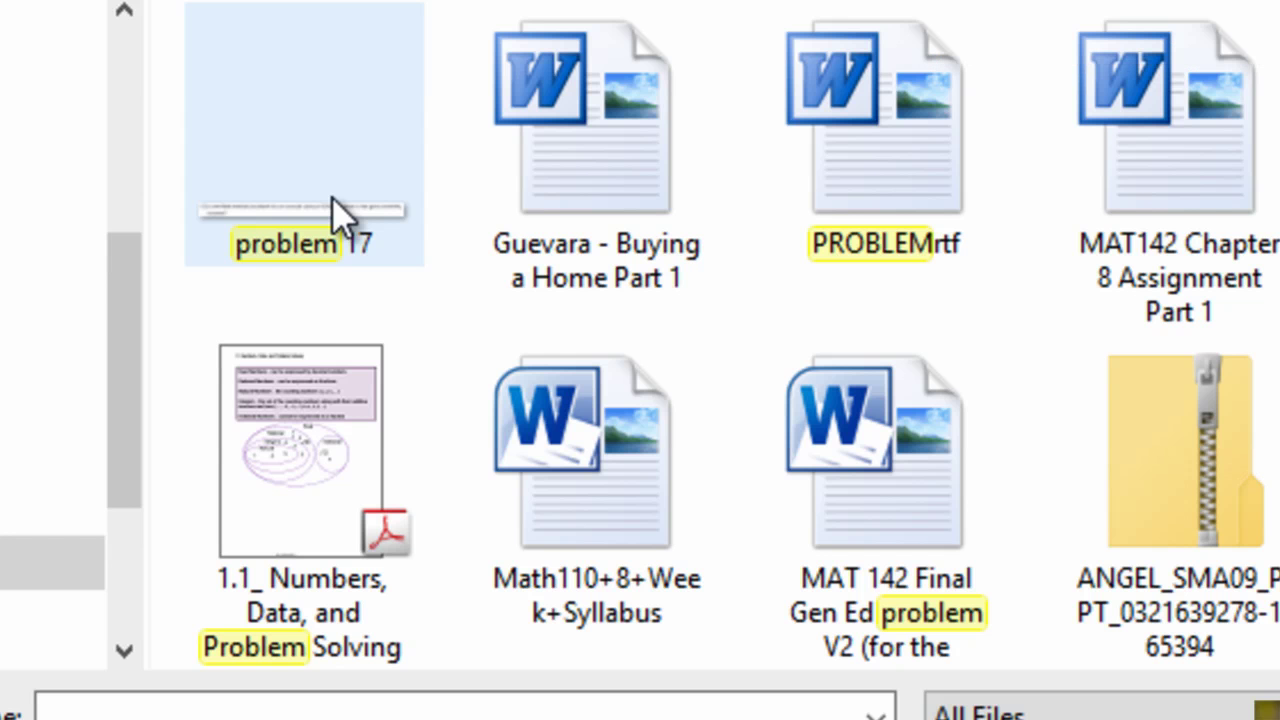
pyautogui.click(340, 212)
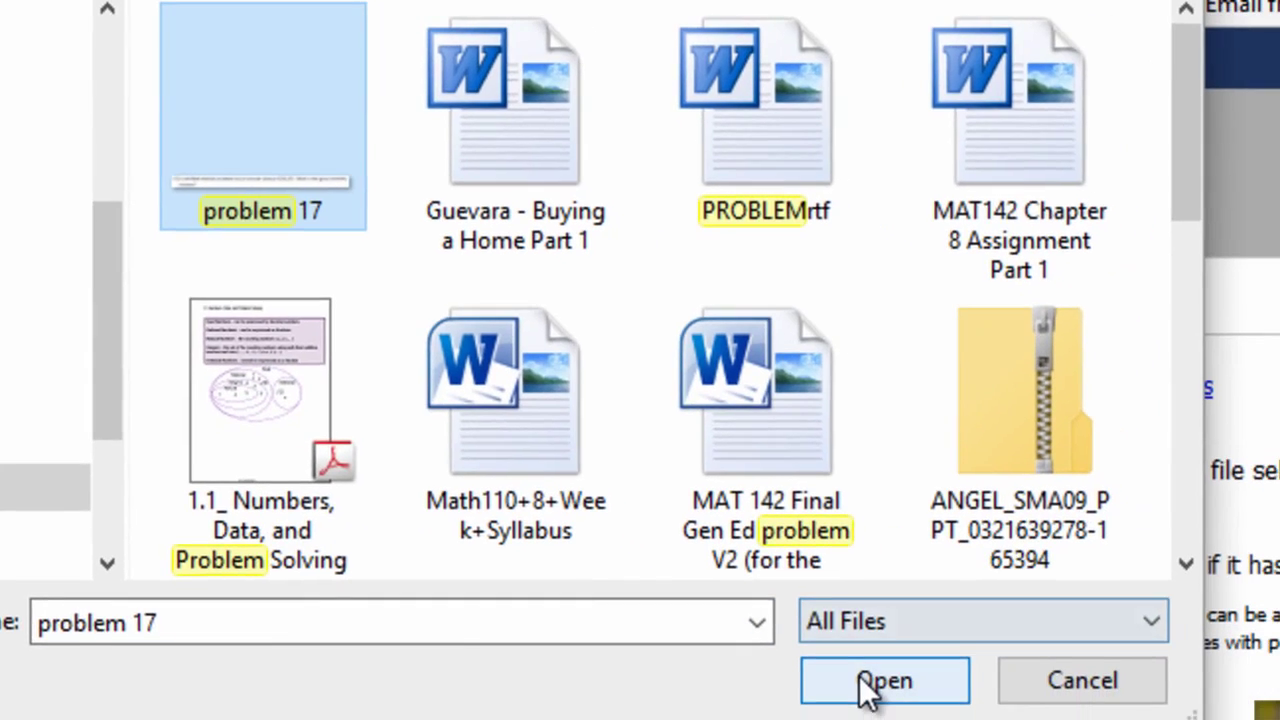
pyautogui.click(868, 684)
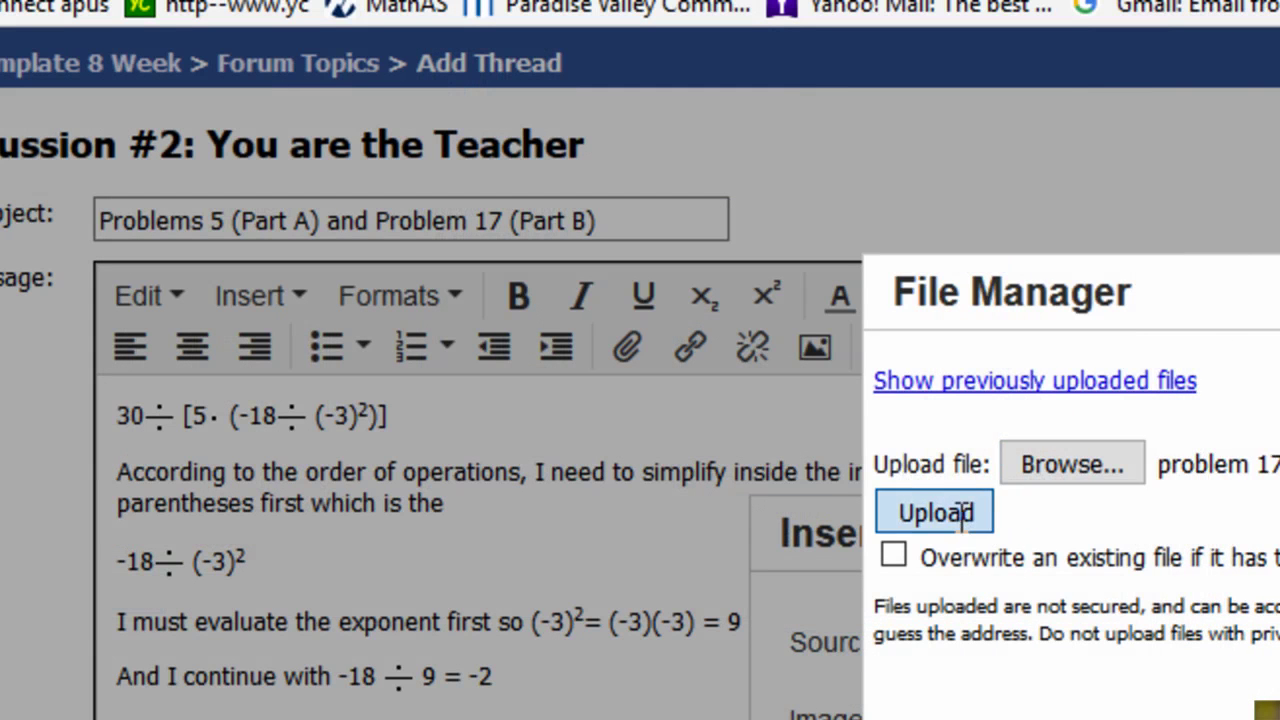
# Step: Upload the selected "problem 17" image and insert it below the "Problem 17 (Part B)" heading at a width of 777 with proportions constrained
pyautogui.click(962, 519)
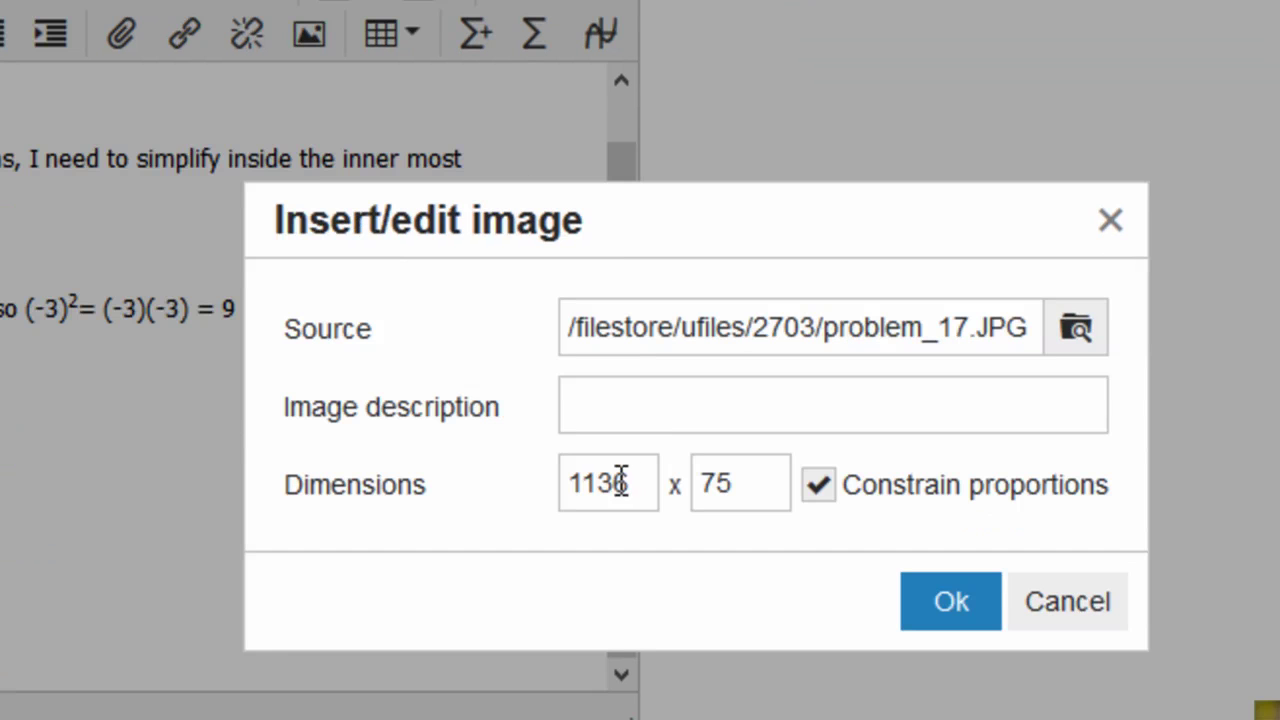
pyautogui.click(980, 691)
pyautogui.doubleClick(636, 478)
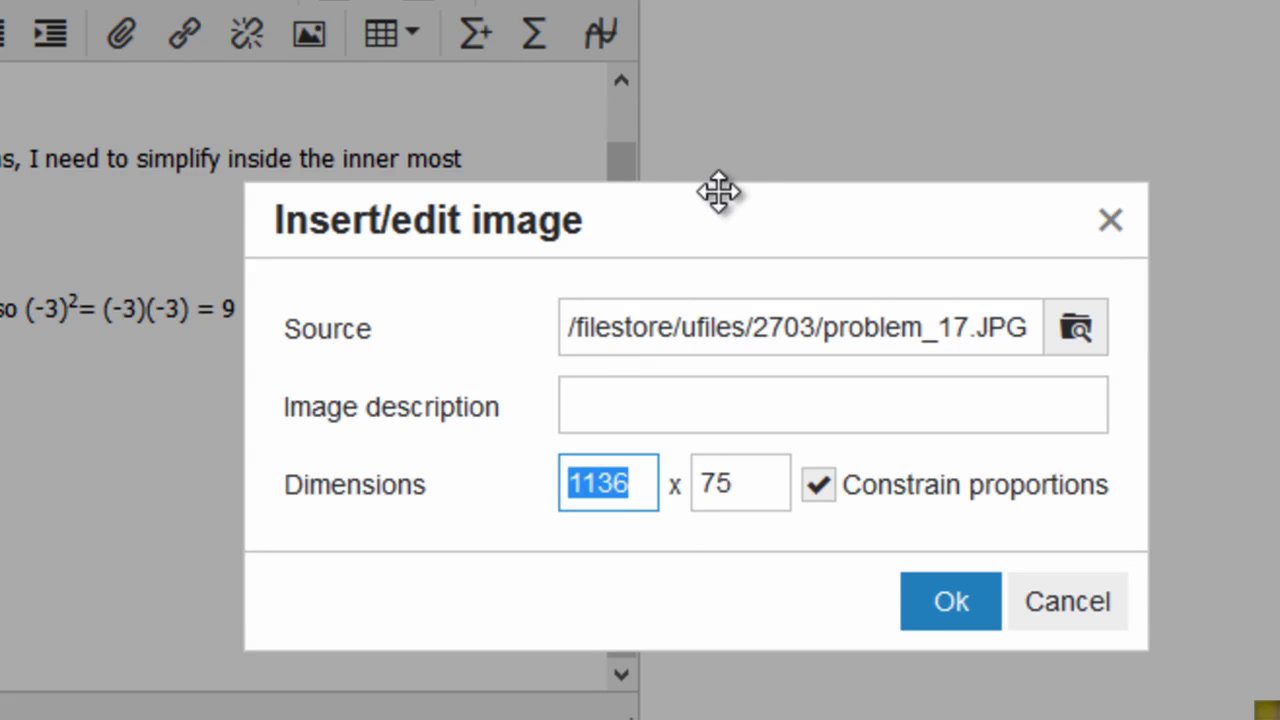
pyautogui.write('777')
pyautogui.press('Tab')
pyautogui.click(945, 603)
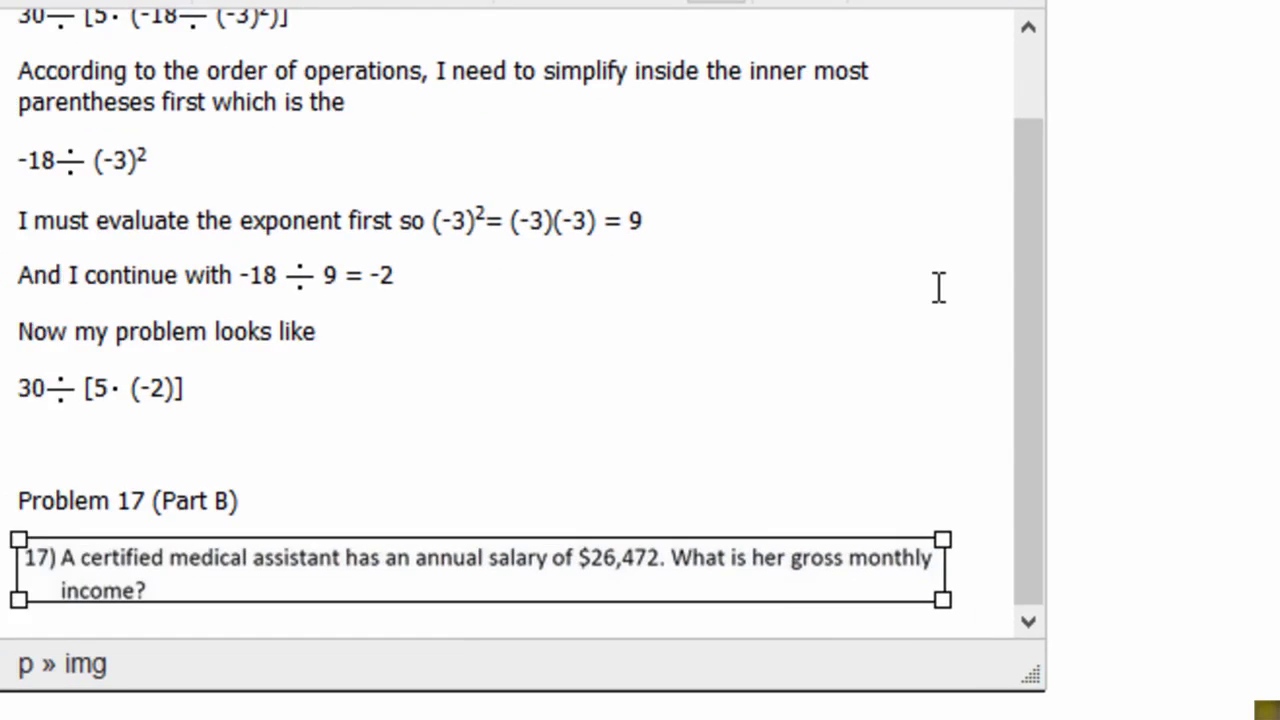
pyautogui.moveTo(1063, 589); pyautogui.dragTo(1130, 612)
pyautogui.click(660, 490)
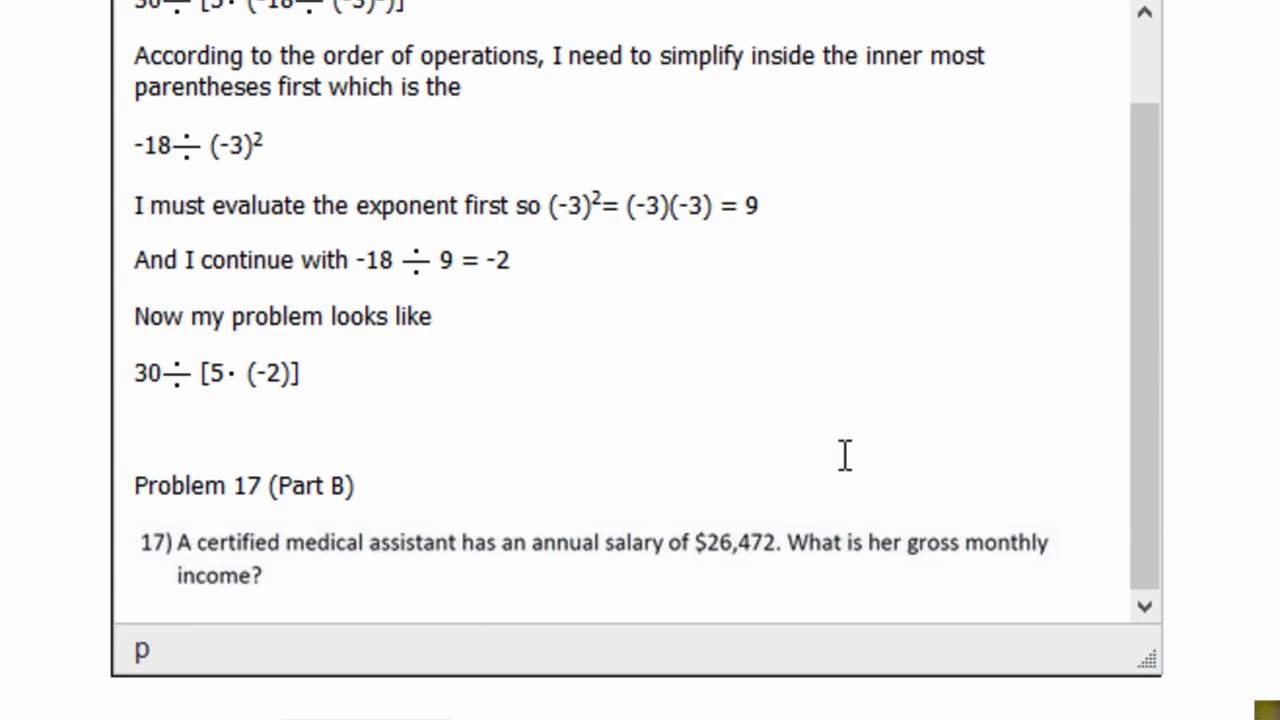
pyautogui.click(1046, 540)
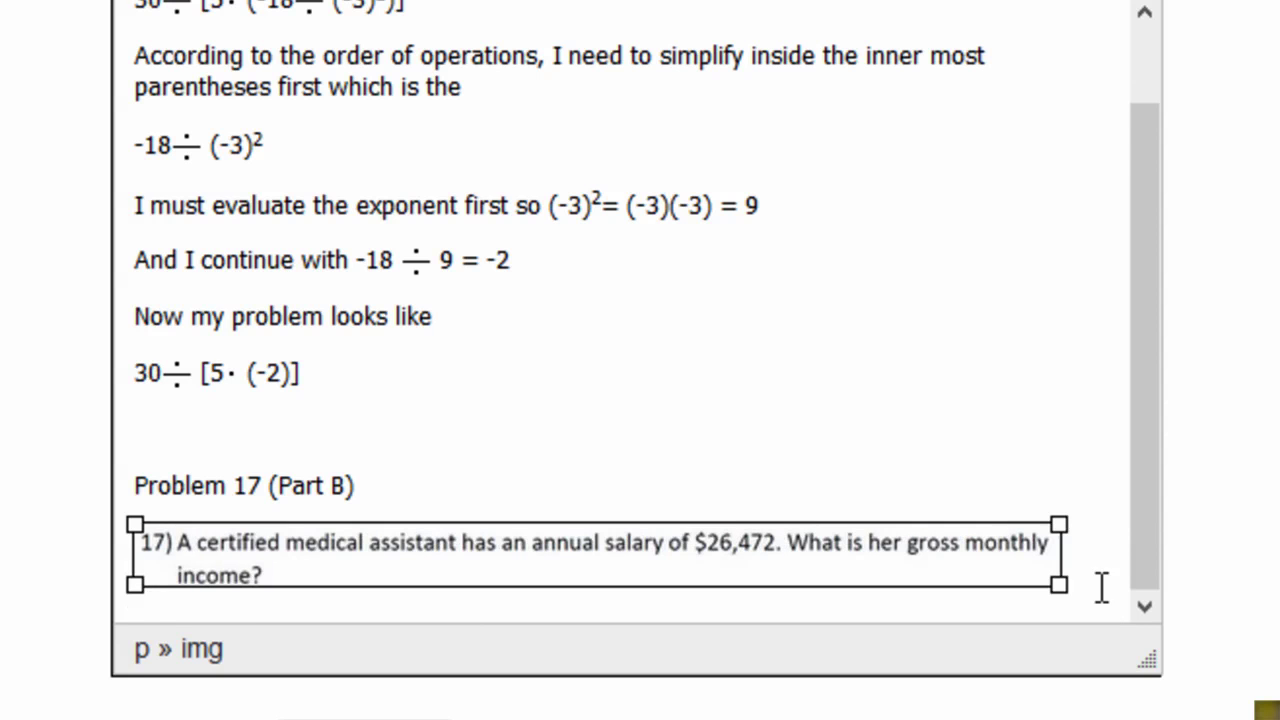
pyautogui.click(787, 452)
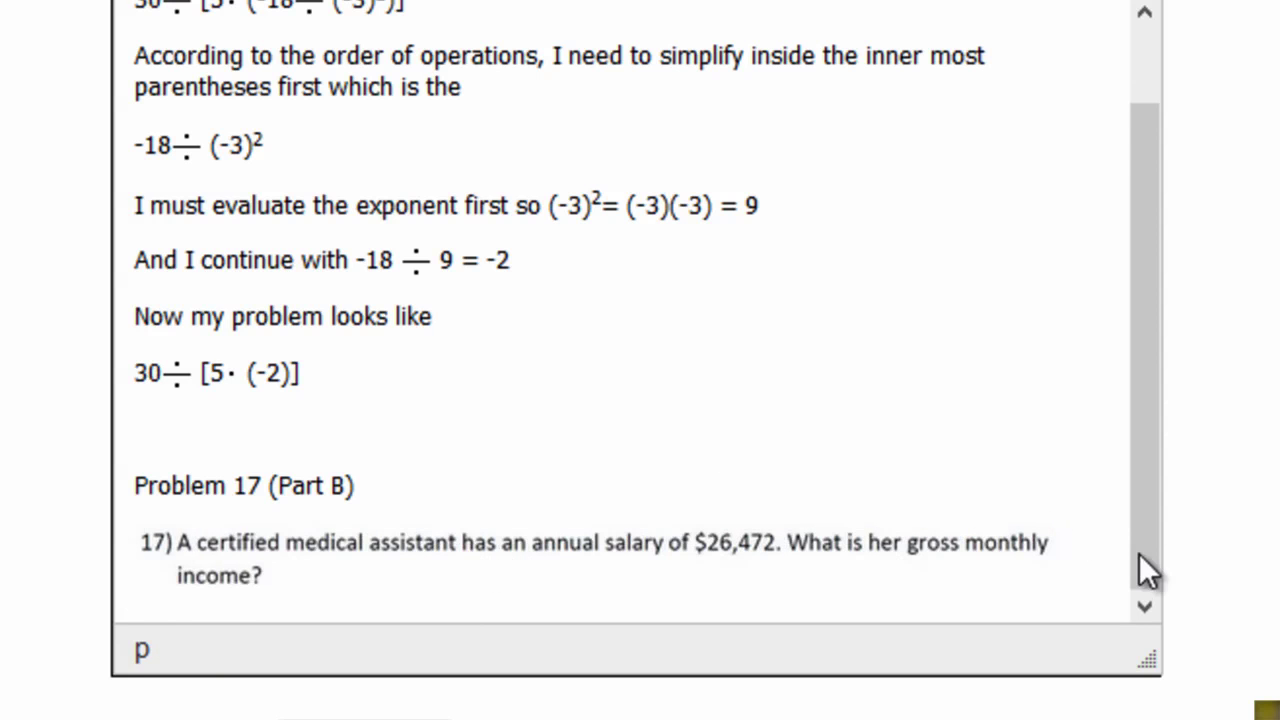
pyautogui.click(1049, 537)
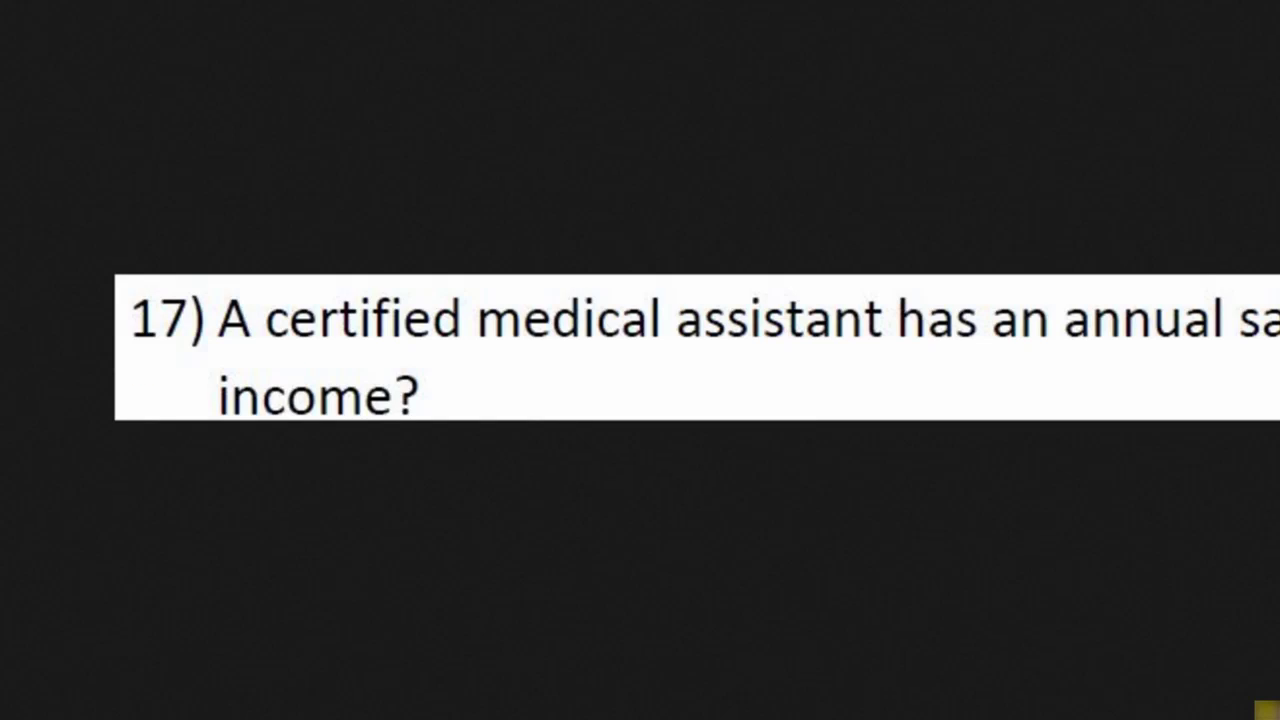